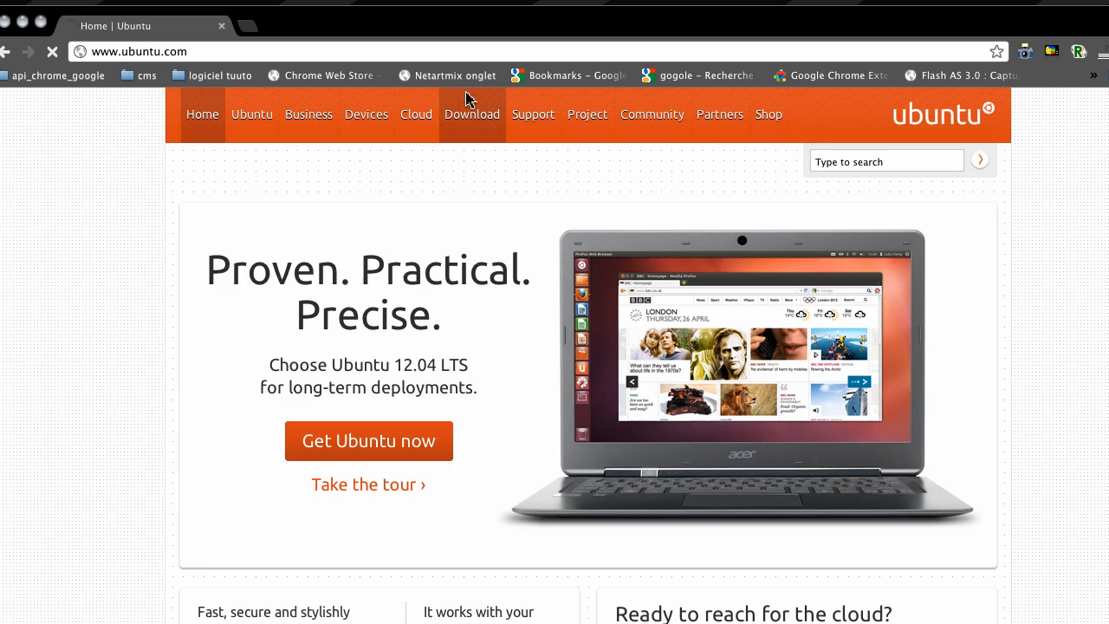
- Download the 32-bit Ubuntu Desktop 12.04 LTS image from the Ubuntu website's desktop download page
left_click(476, 114)
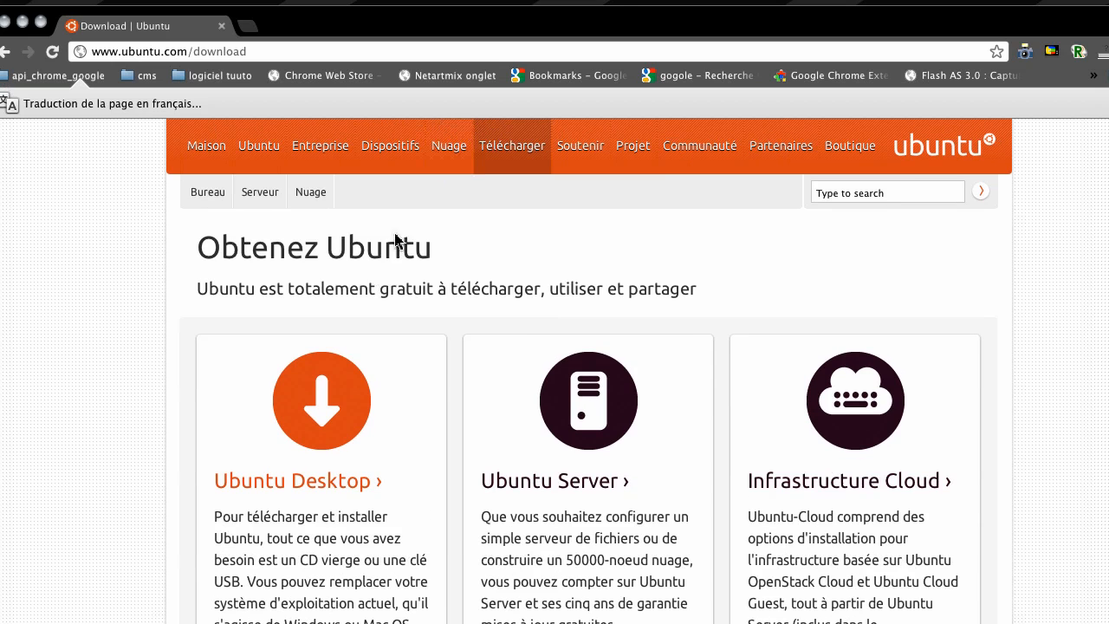
scroll(302, 384, "down", 2)
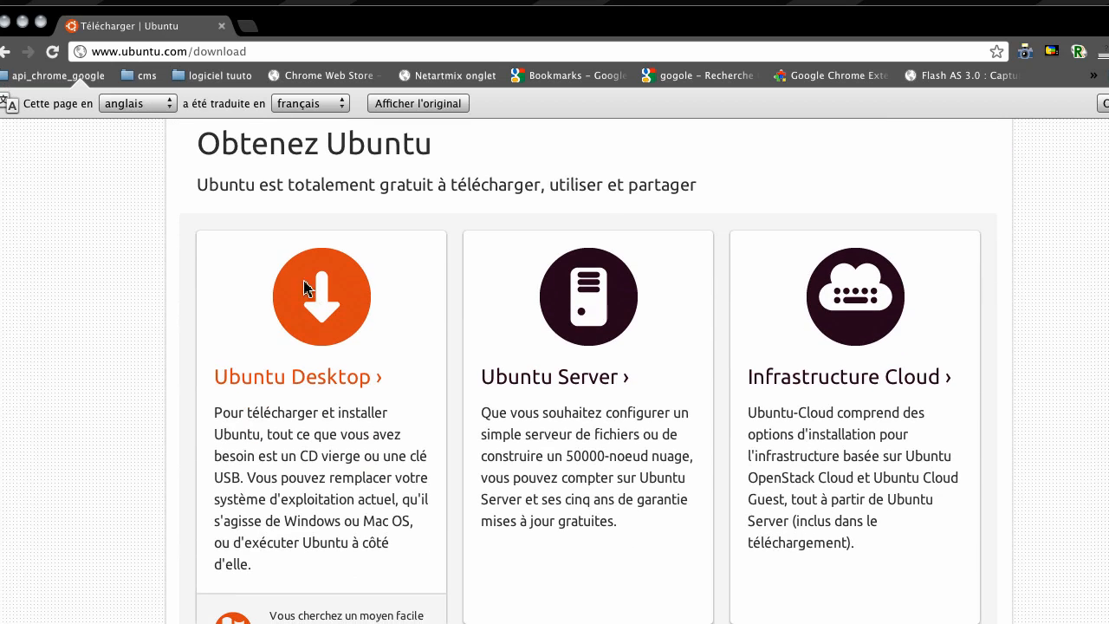
scroll(306, 289, "up", 2)
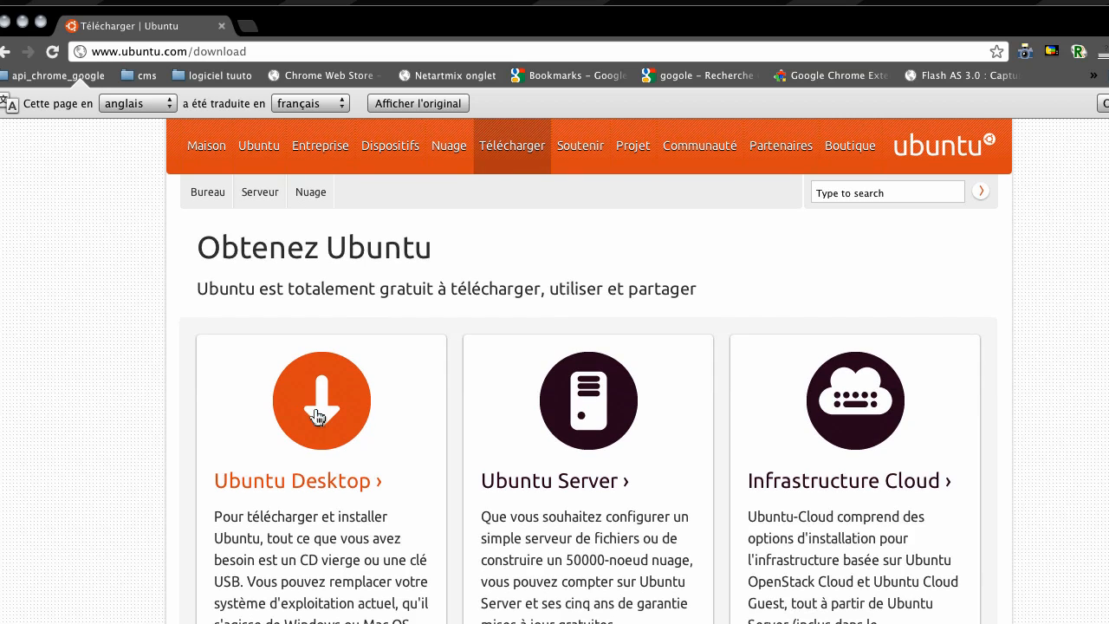
left_click(313, 421)
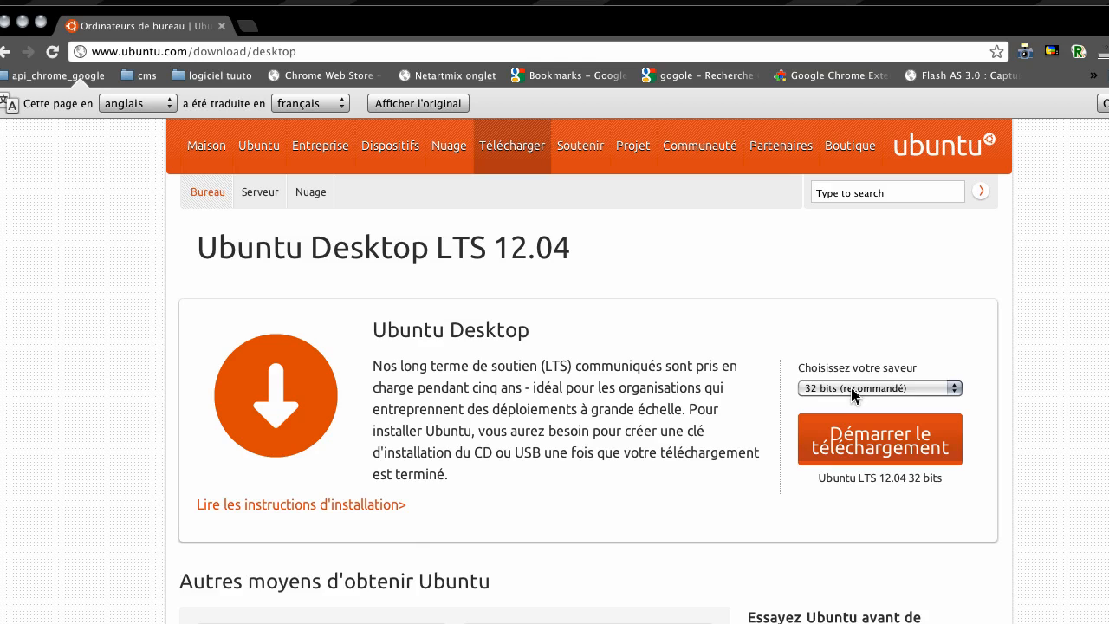
mouse_move(879, 458)
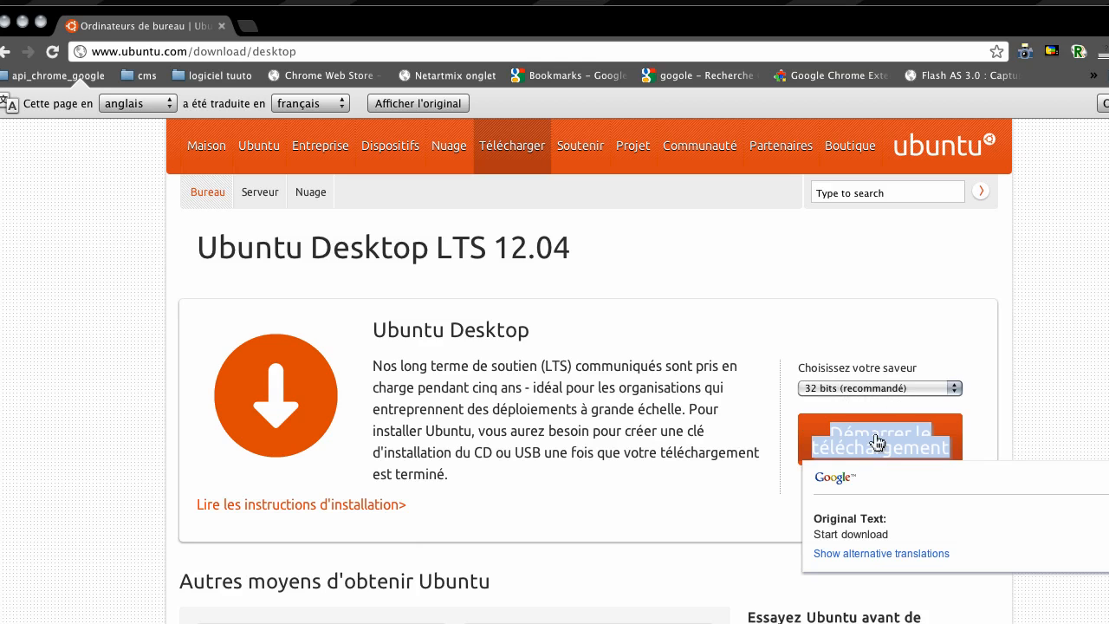
left_click(877, 442)
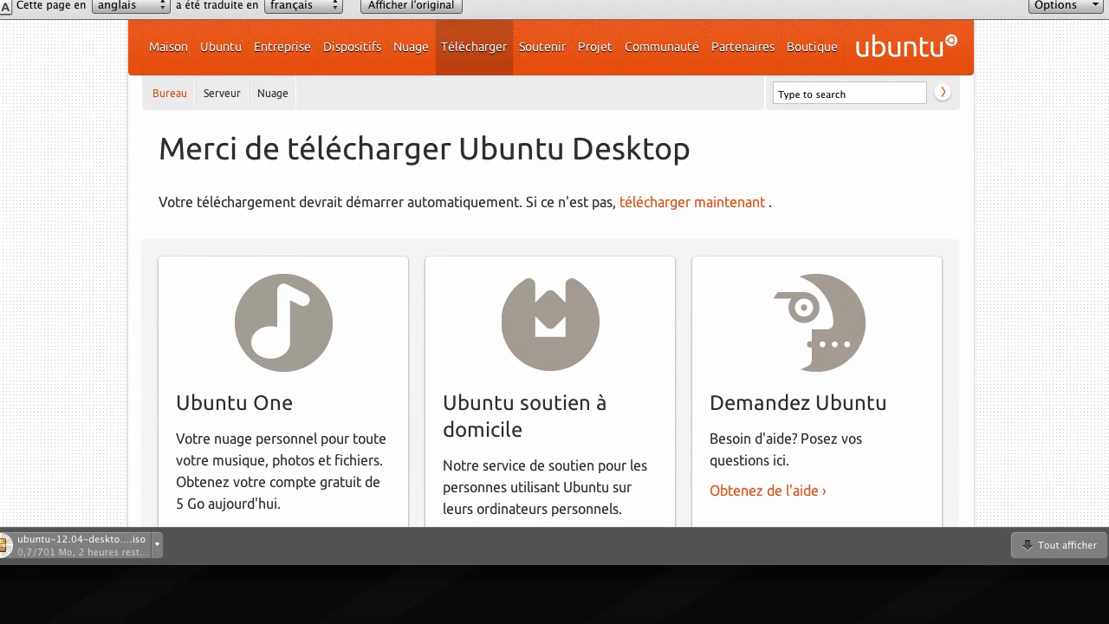
left_click(157, 572)
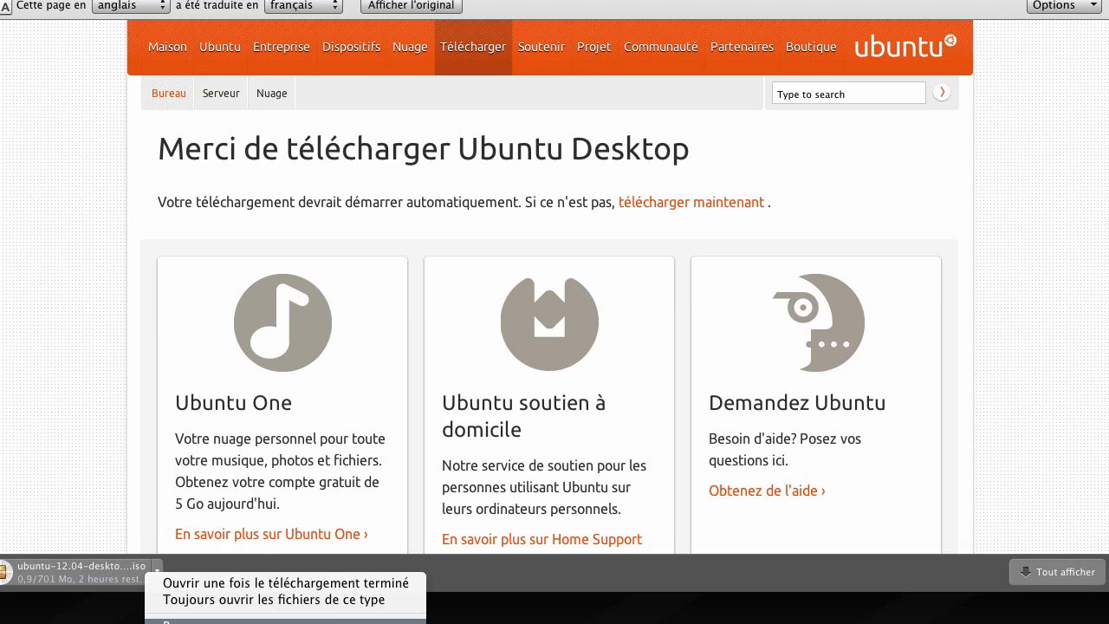
left_click(186, 623)
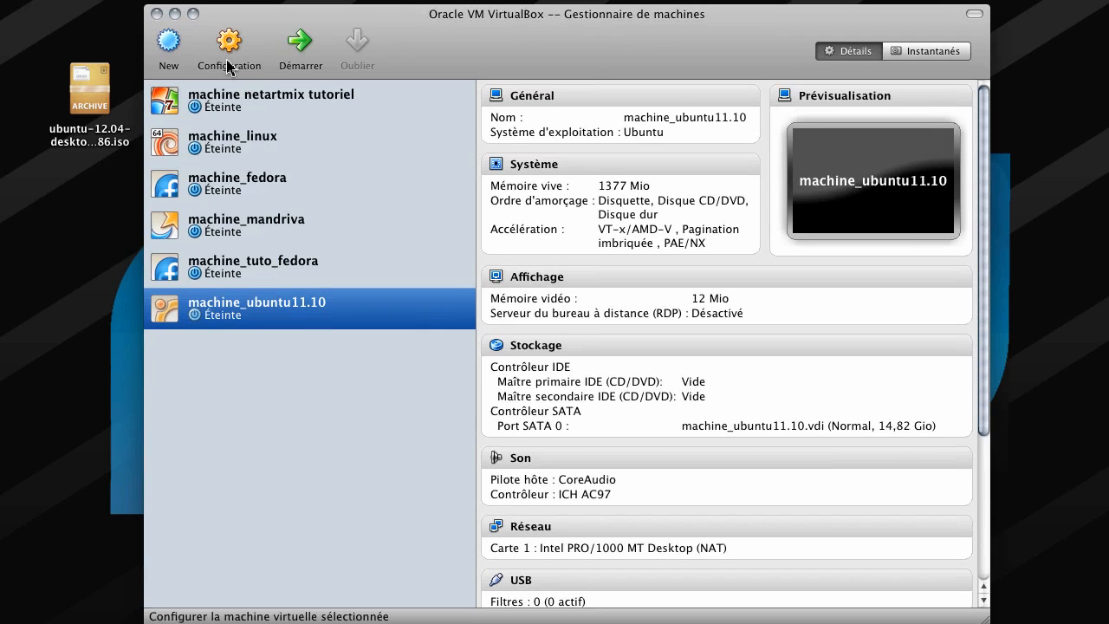
- Switch to VirtualBox and start a new virtual machine named machine_linux12.04
left_click(160, 51)
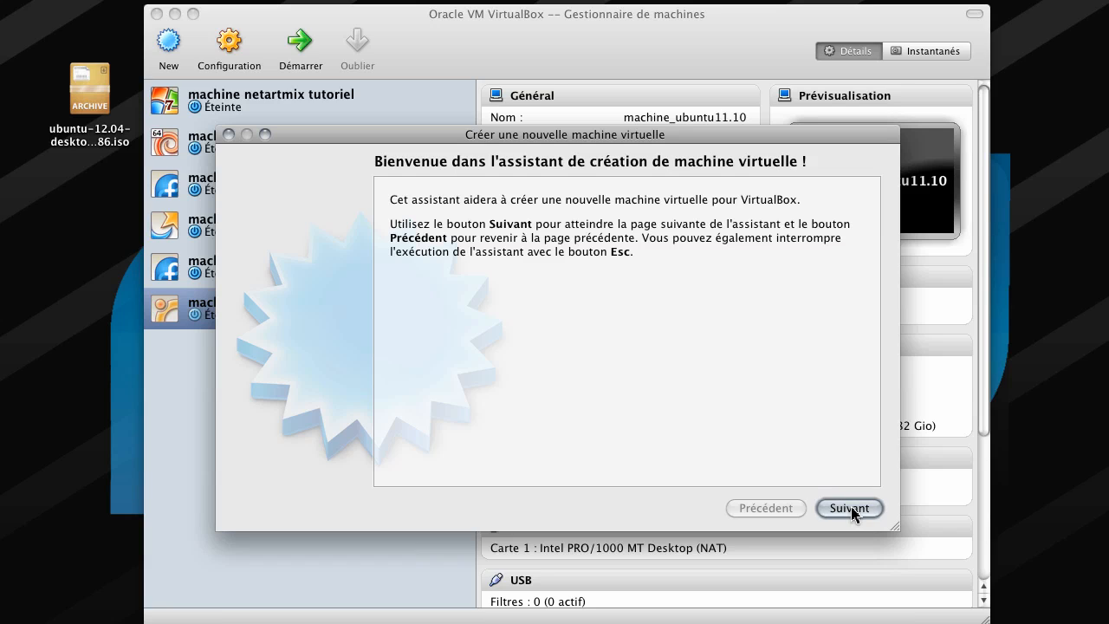
left_click(849, 508)
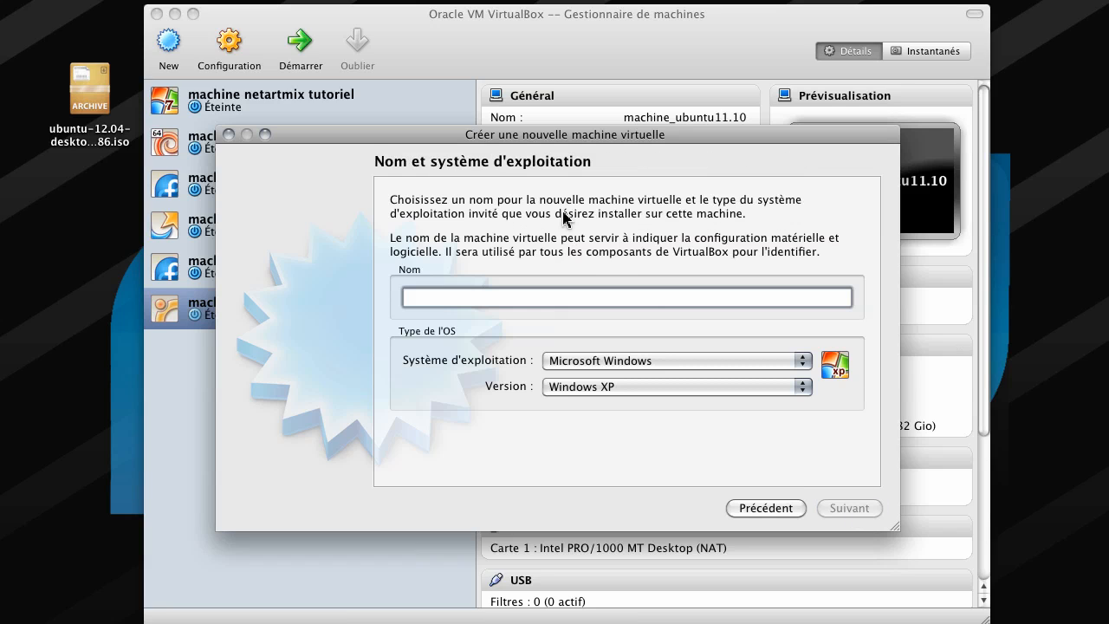
type("machine")
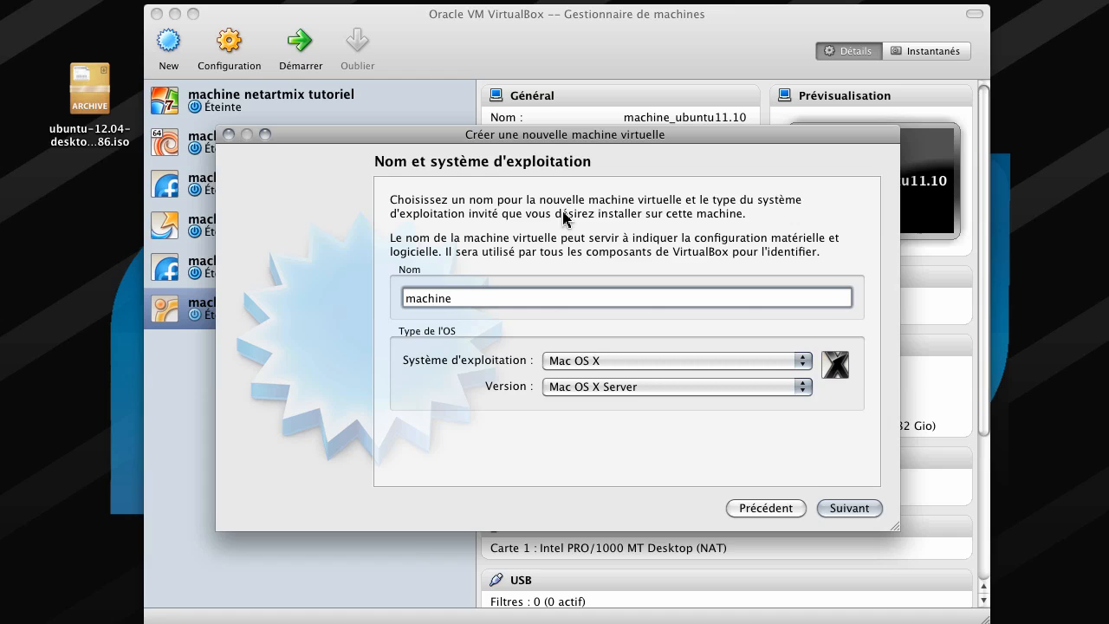
type("_linux")
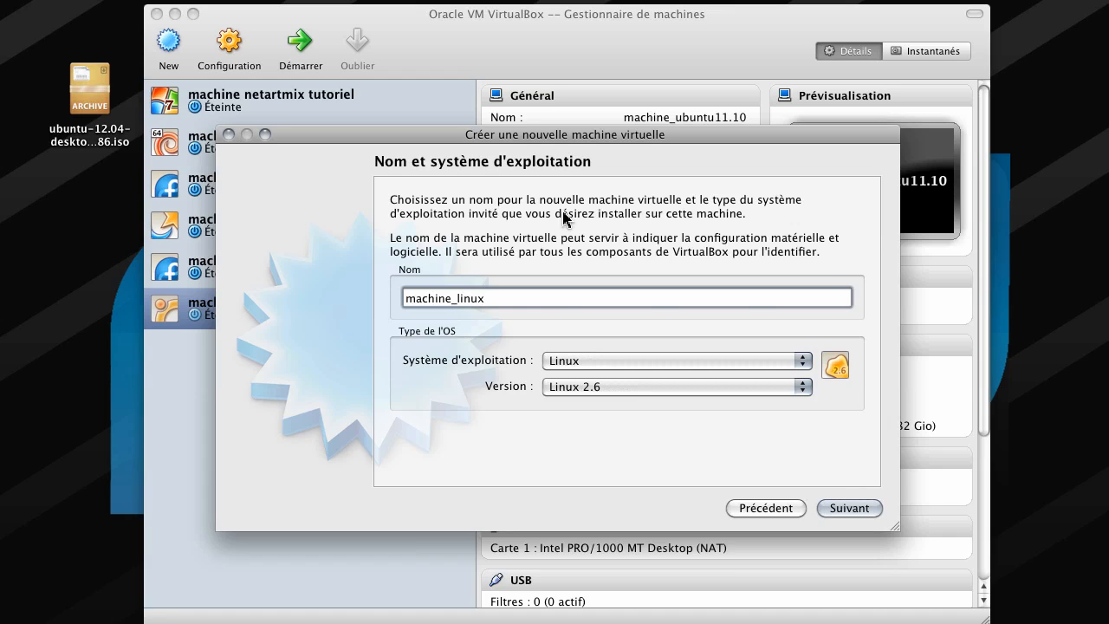
type("12.04")
- Review the available Linux versions, keep Linux 2.6 for the new machine and continue to the memory settings
left_click(783, 385)
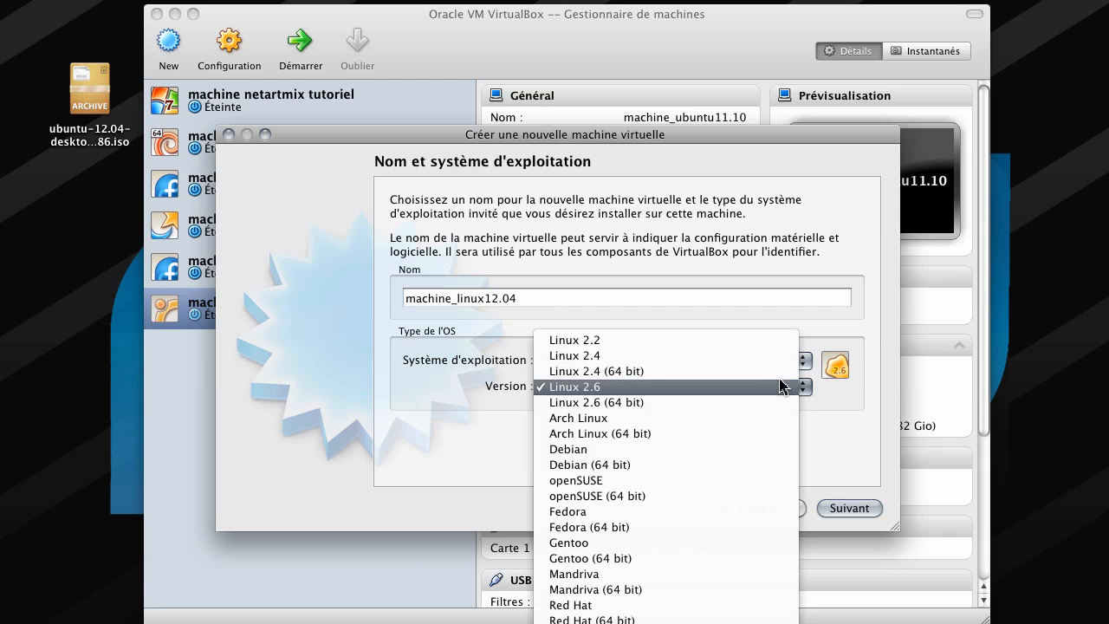
left_click(832, 403)
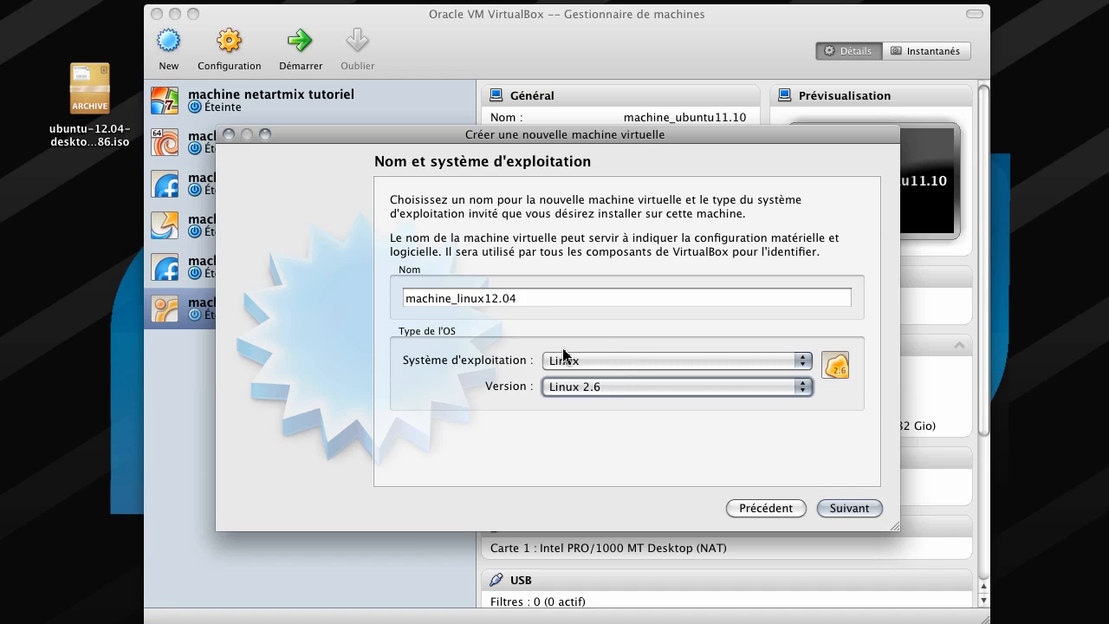
left_click(606, 386)
left_click(607, 385)
left_click(606, 385)
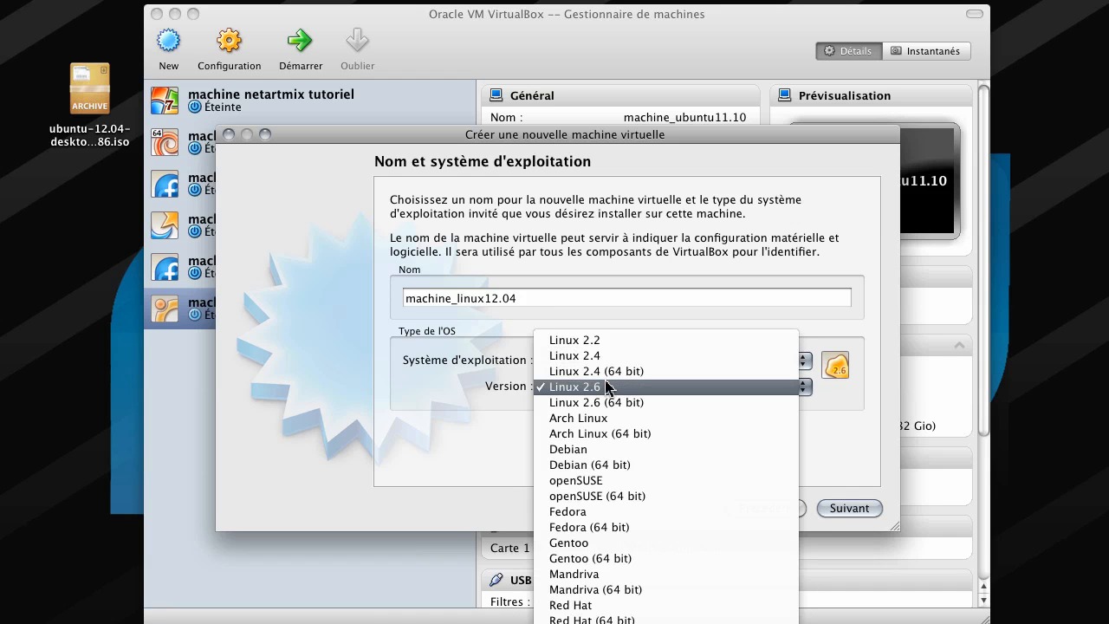
left_click(906, 416)
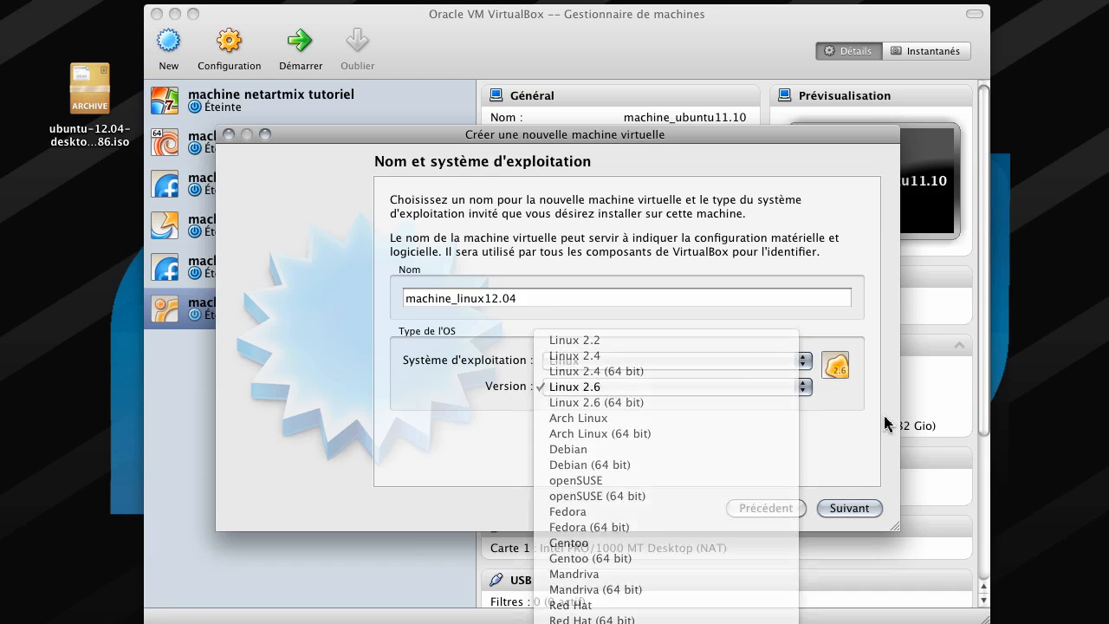
left_click(850, 509)
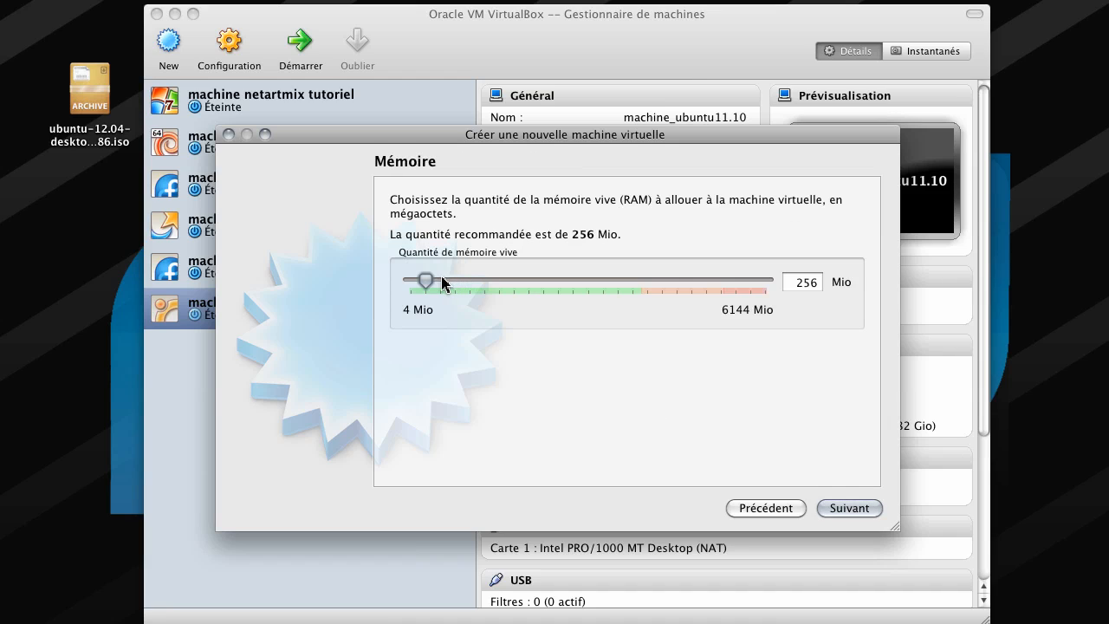
- Allocate 1024 MB of RAM to the new machine and choose to create a new boot hard disk
left_click_drag(425, 282, 471, 283)
left_click(837, 513)
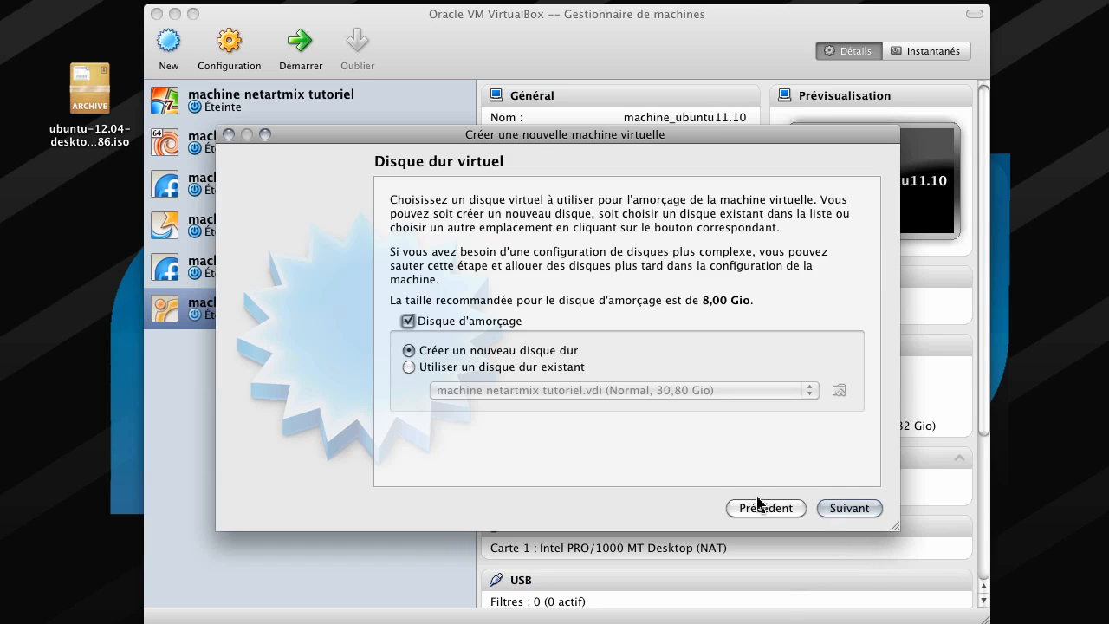
left_click(845, 509)
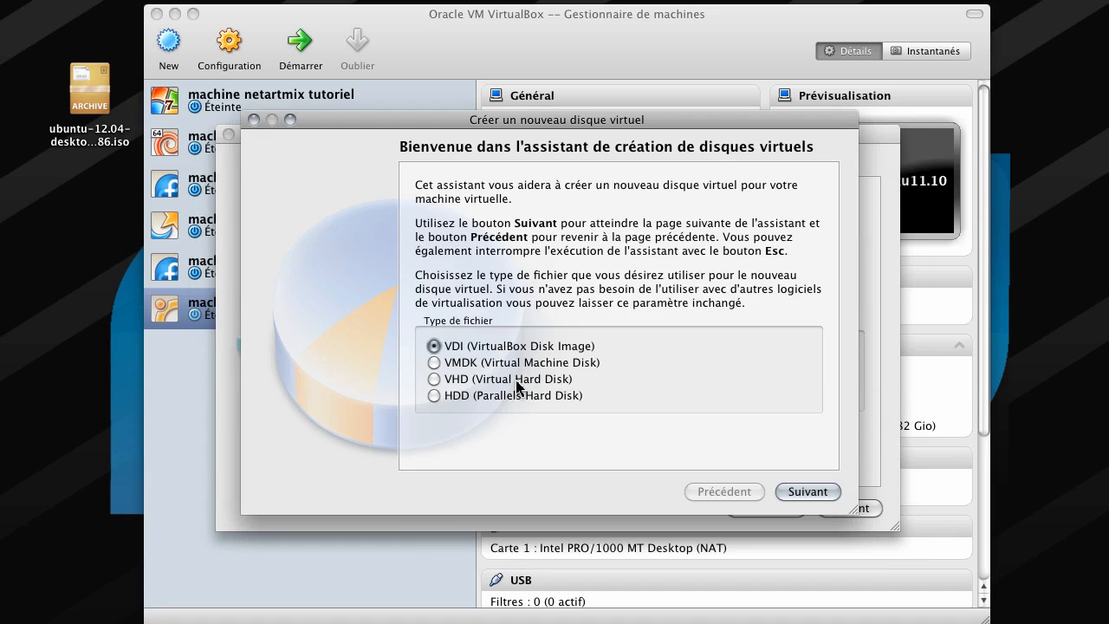
- Create a dynamically allocated VDI disk of 30.80 GB and finish creating the virtual machine
left_click(805, 491)
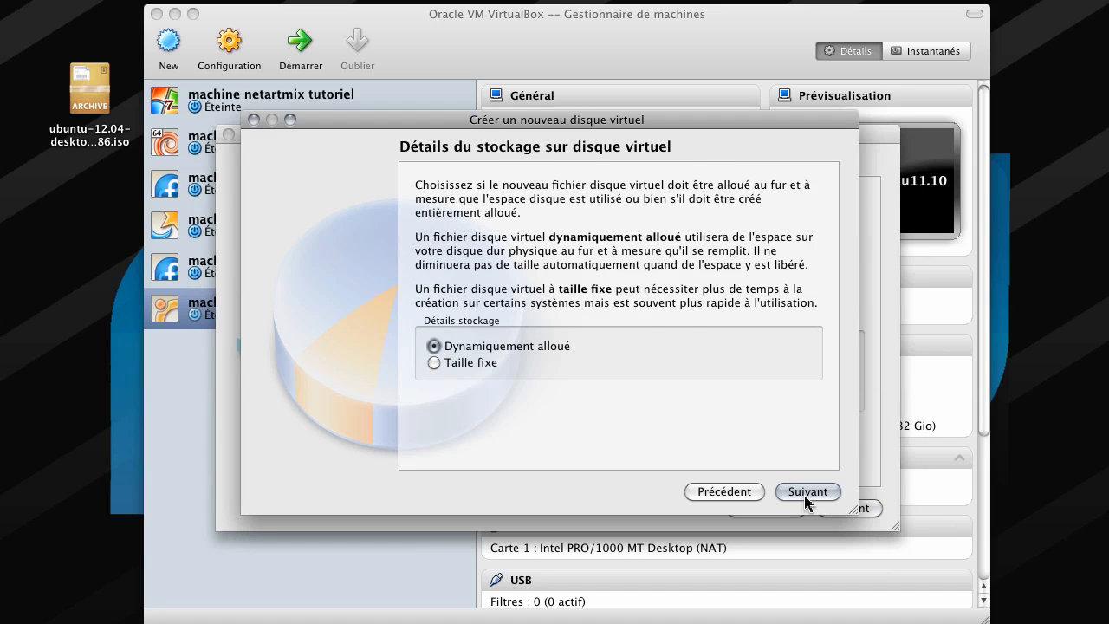
left_click(806, 491)
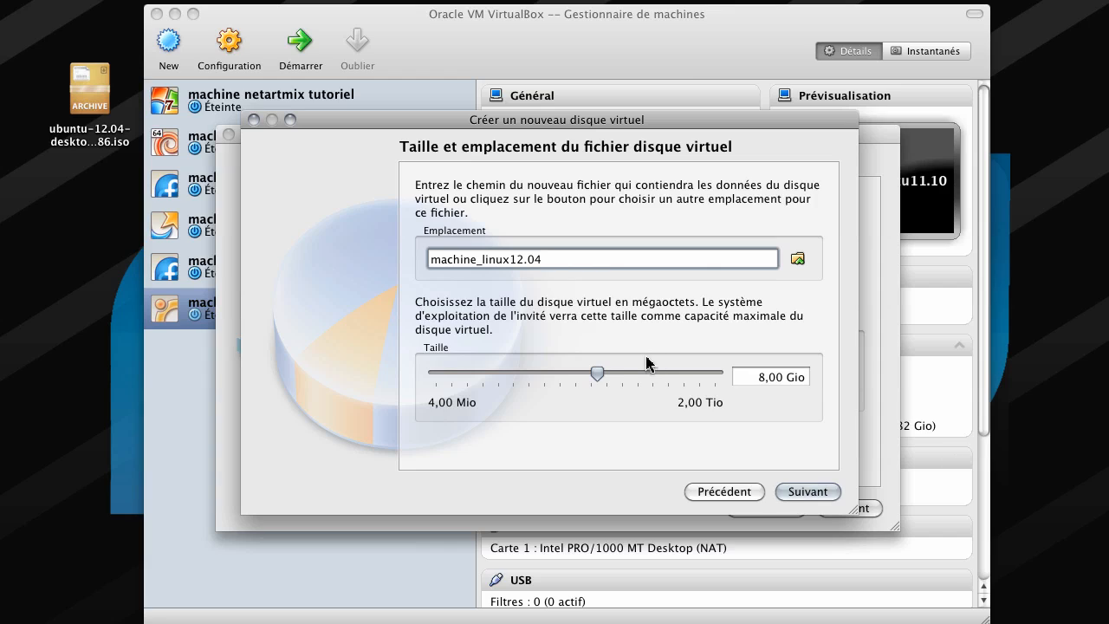
left_click_drag(594, 372, 623, 376)
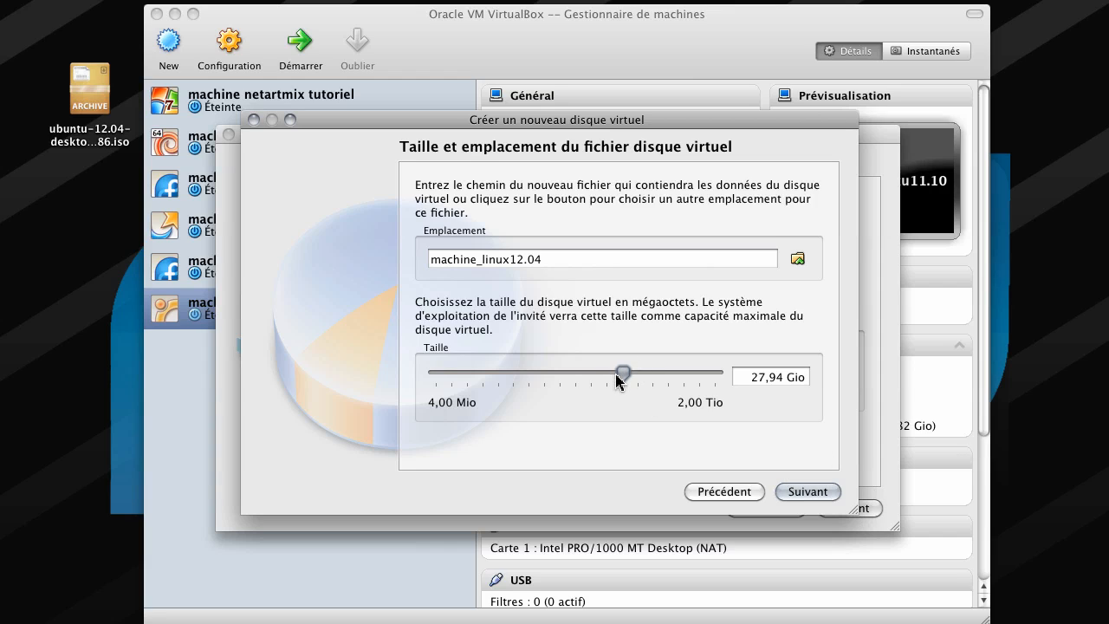
left_click_drag(624, 375, 625, 379)
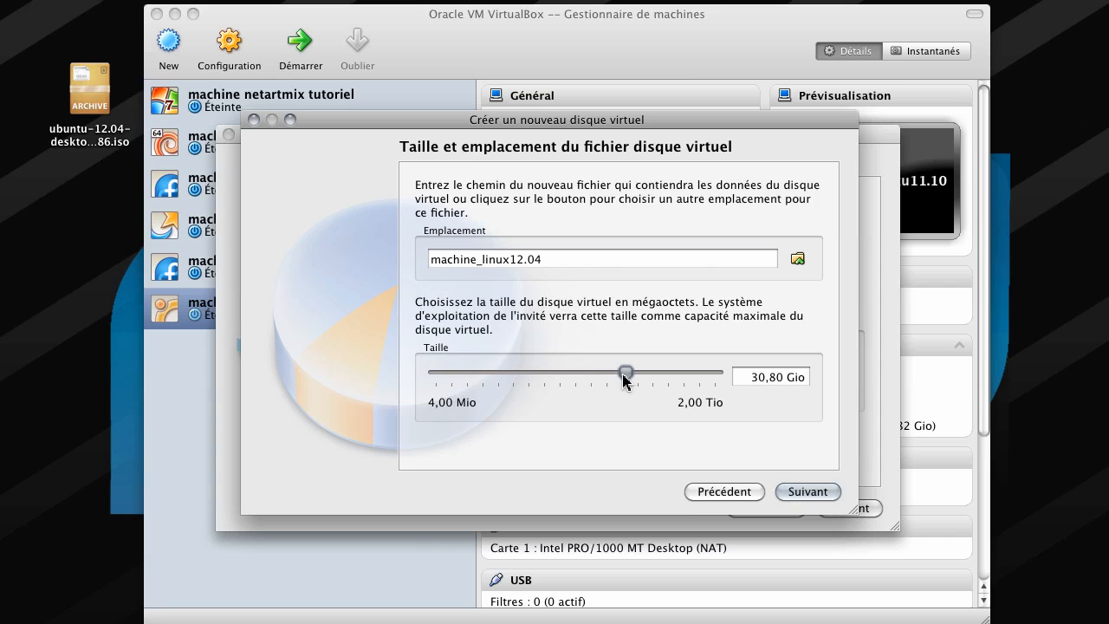
left_click(807, 492)
left_click(810, 492)
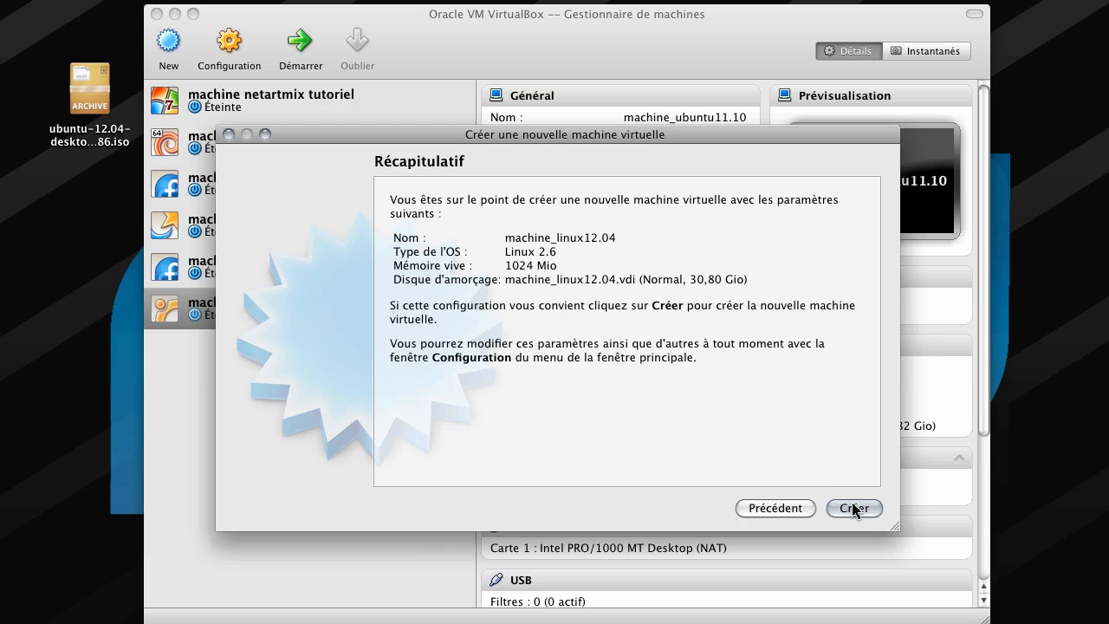
left_click(855, 508)
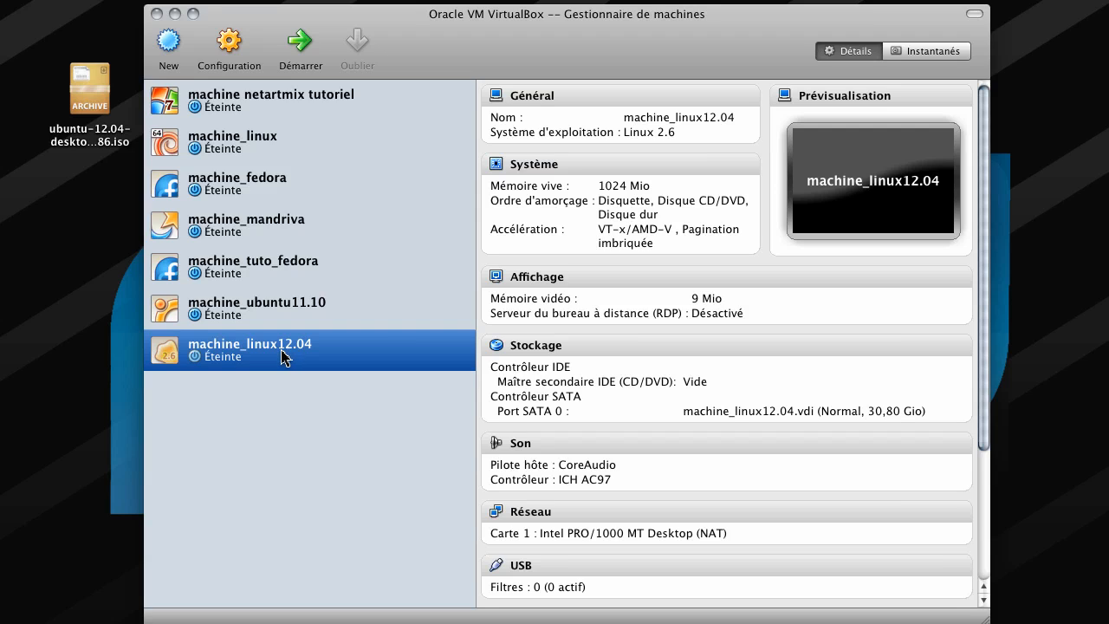
- Open the storage settings of machine_linux12.04 and select its IDE controller
left_click(97, 97)
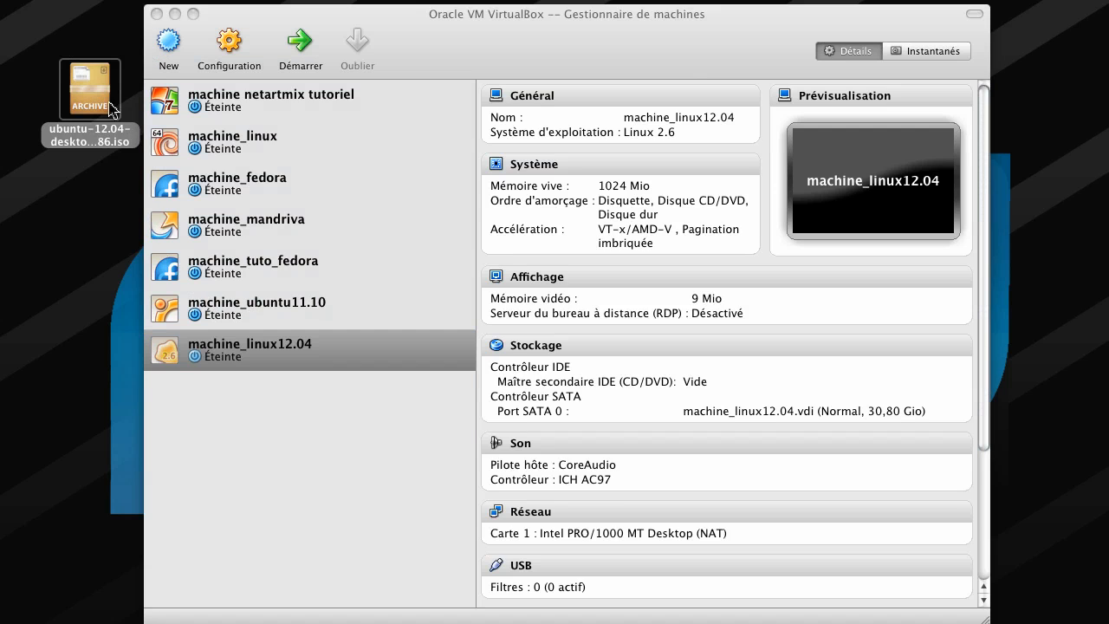
right_click(242, 340)
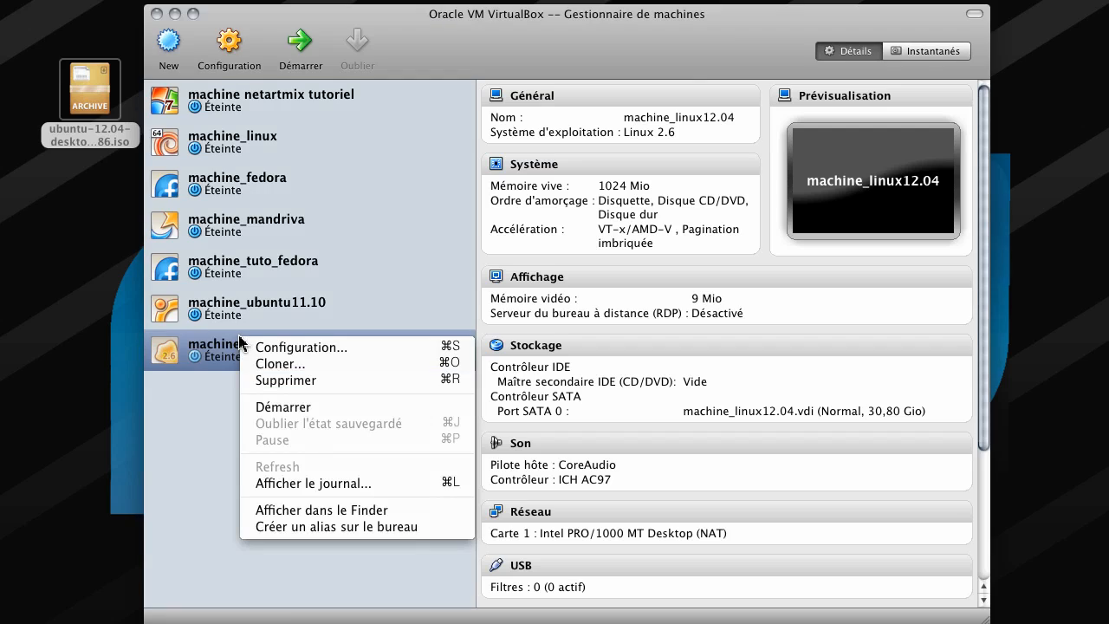
left_click(362, 347)
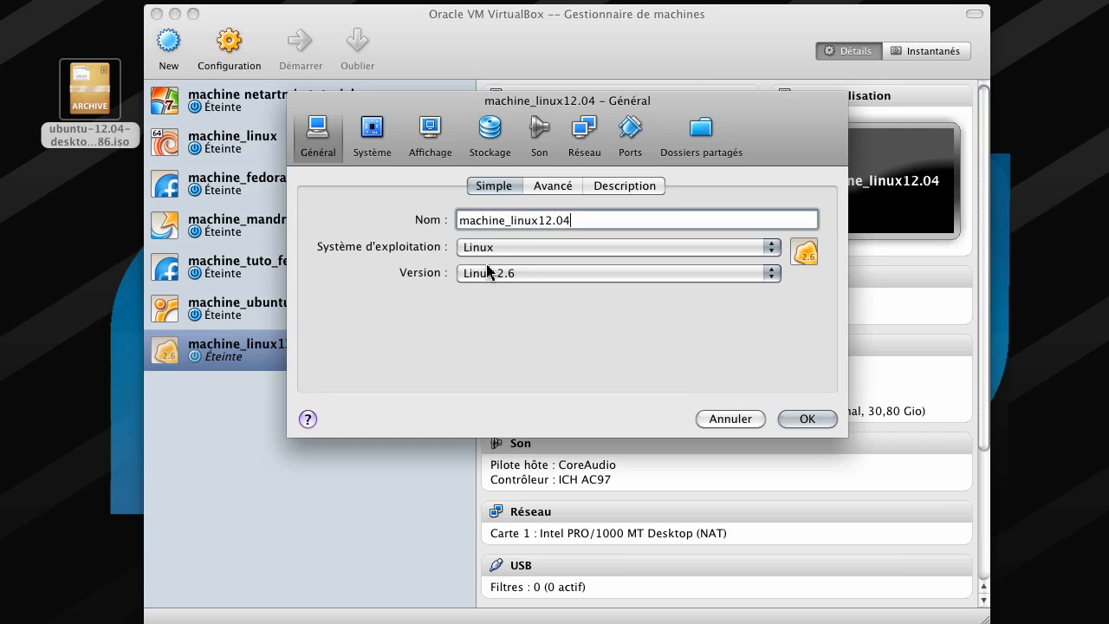
left_click(488, 136)
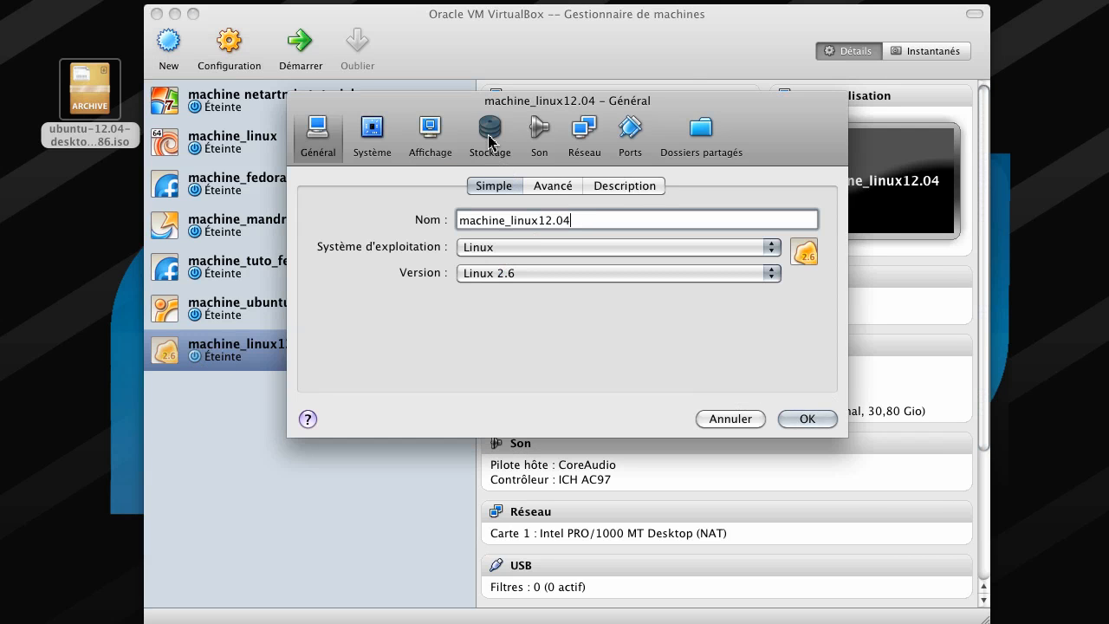
left_click(464, 235)
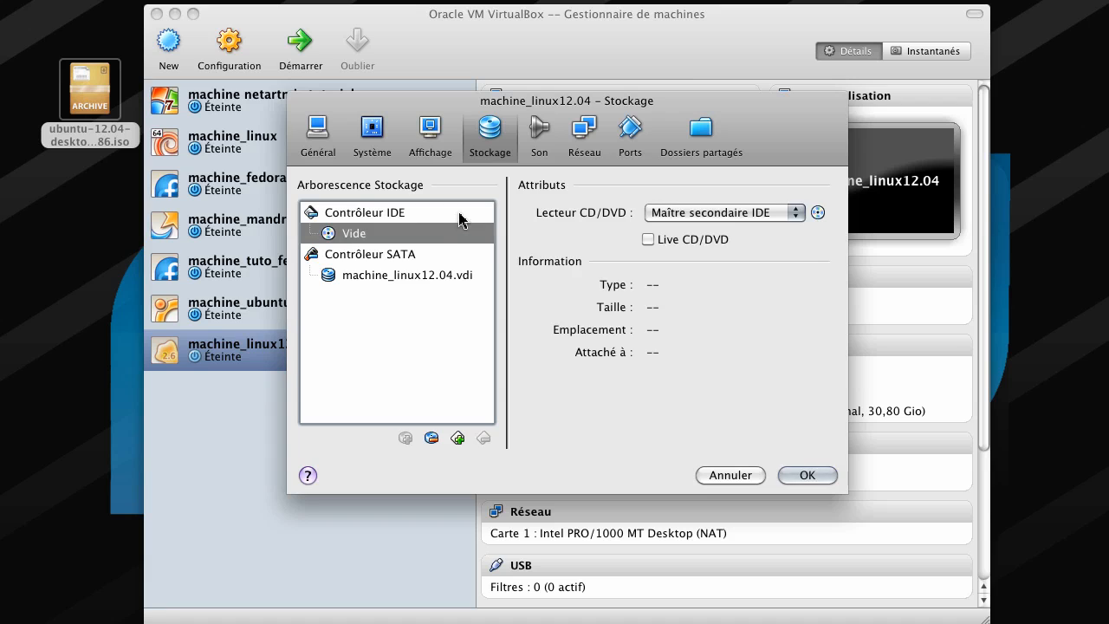
left_click(403, 214)
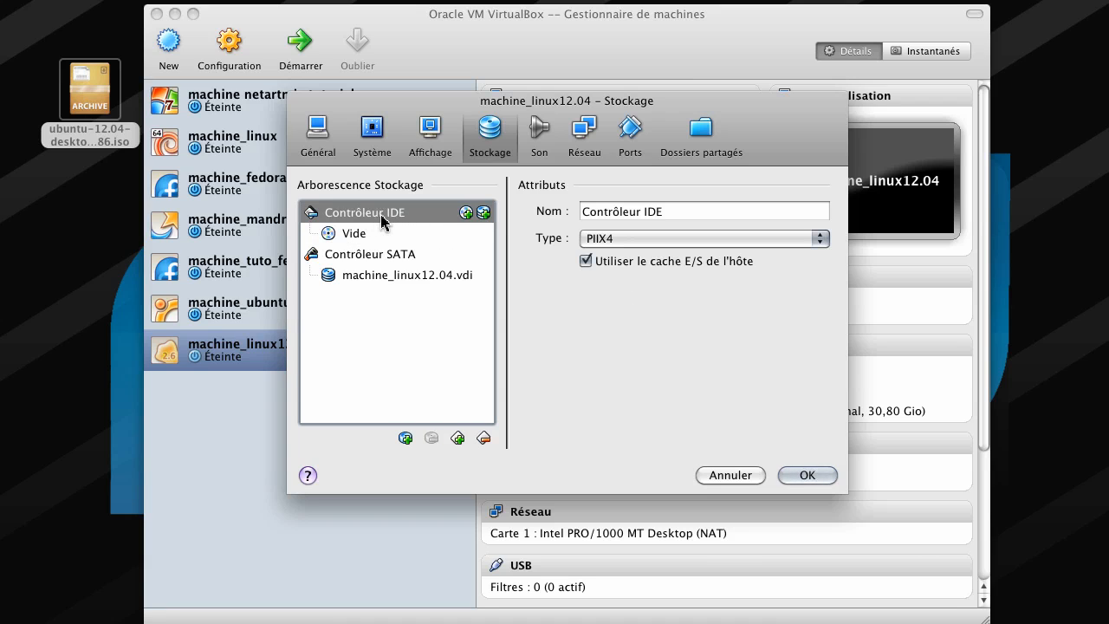
- Add a CD/DVD drive containing ubuntu-12.04-desktop-i386.iso to the IDE controller and save the machine's settings
left_click(466, 214)
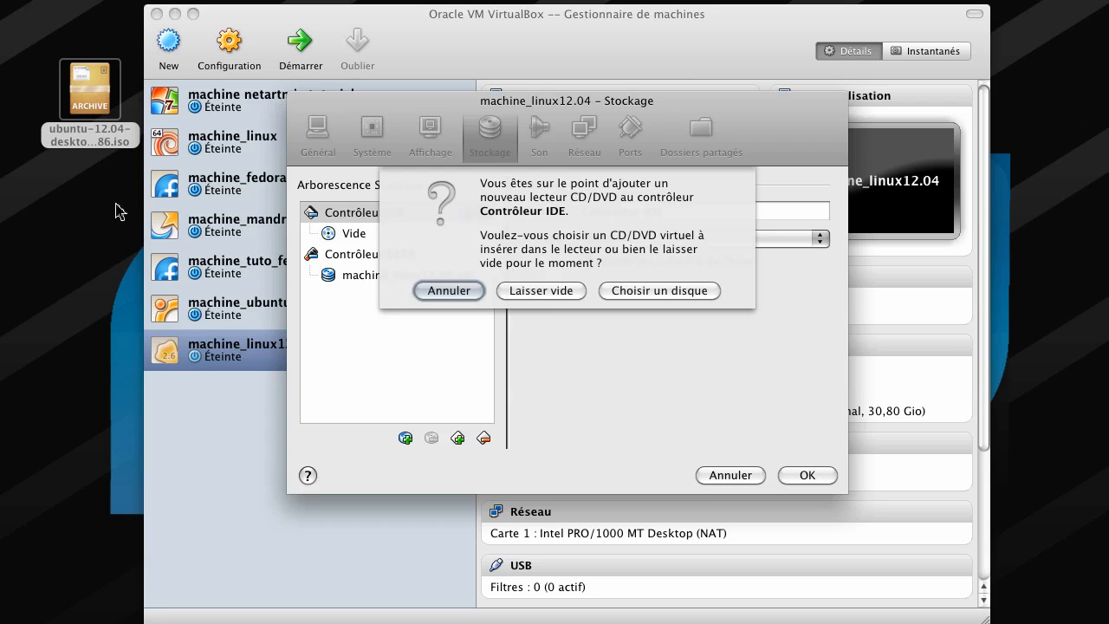
left_click(90, 89)
left_click(660, 291)
left_click(659, 291)
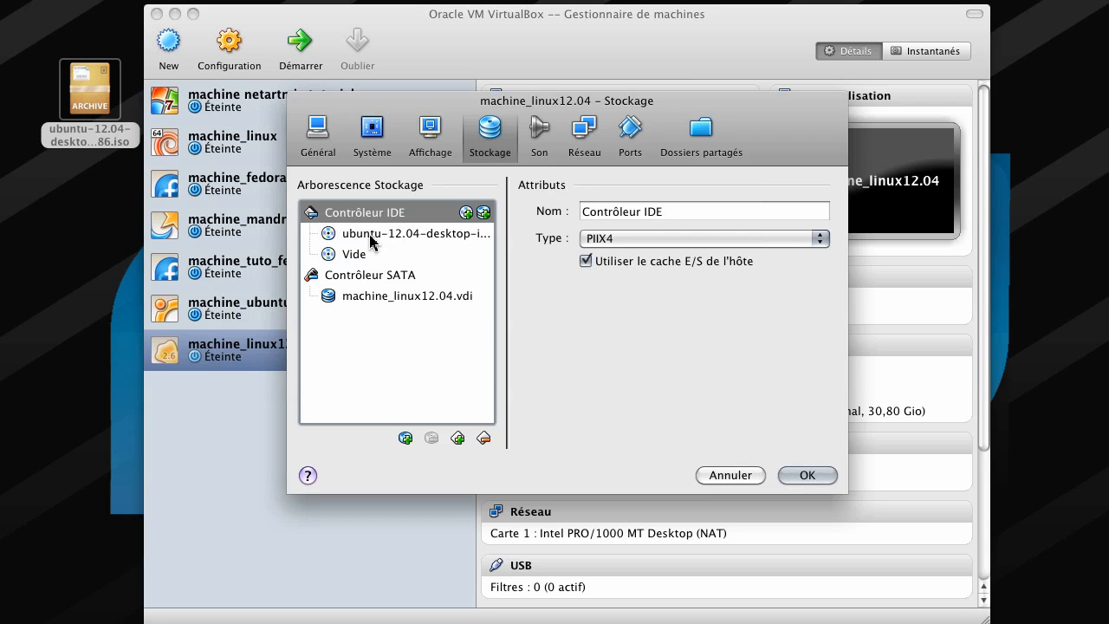
left_click(372, 237)
left_click(807, 475)
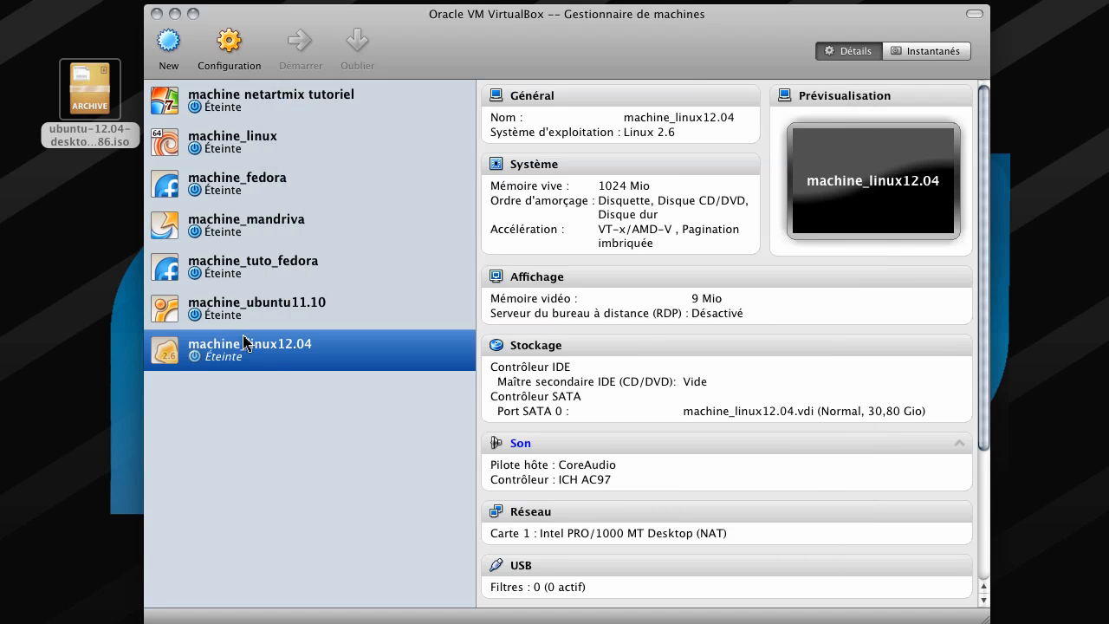
- Start machine_linux12.04, then shrink and move its window so that it fits on the host screen
right_click(280, 339)
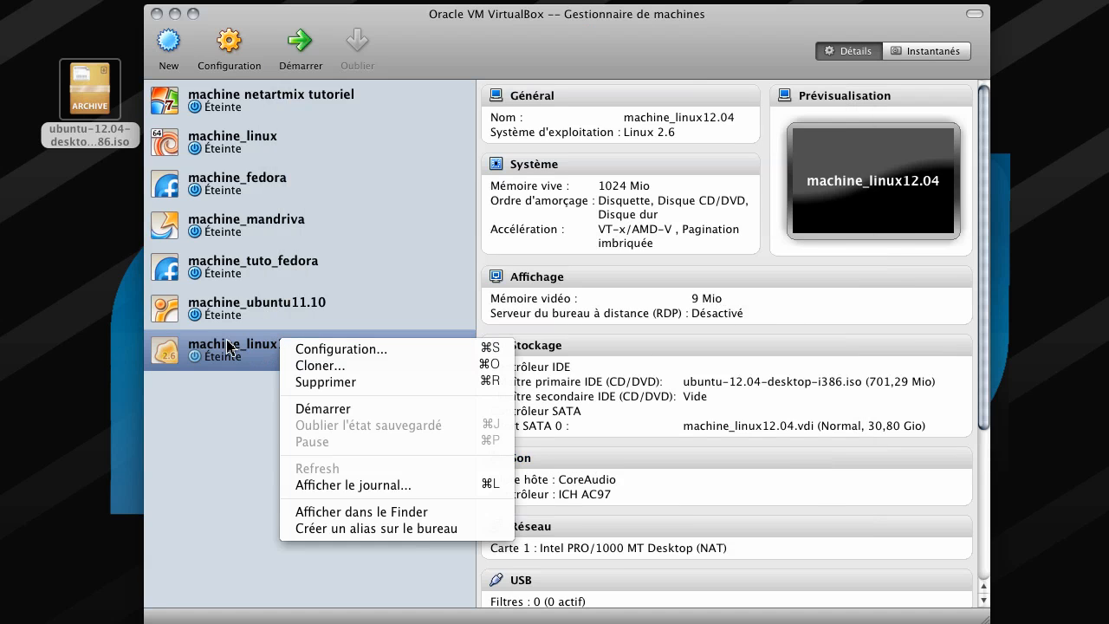
left_click(322, 408)
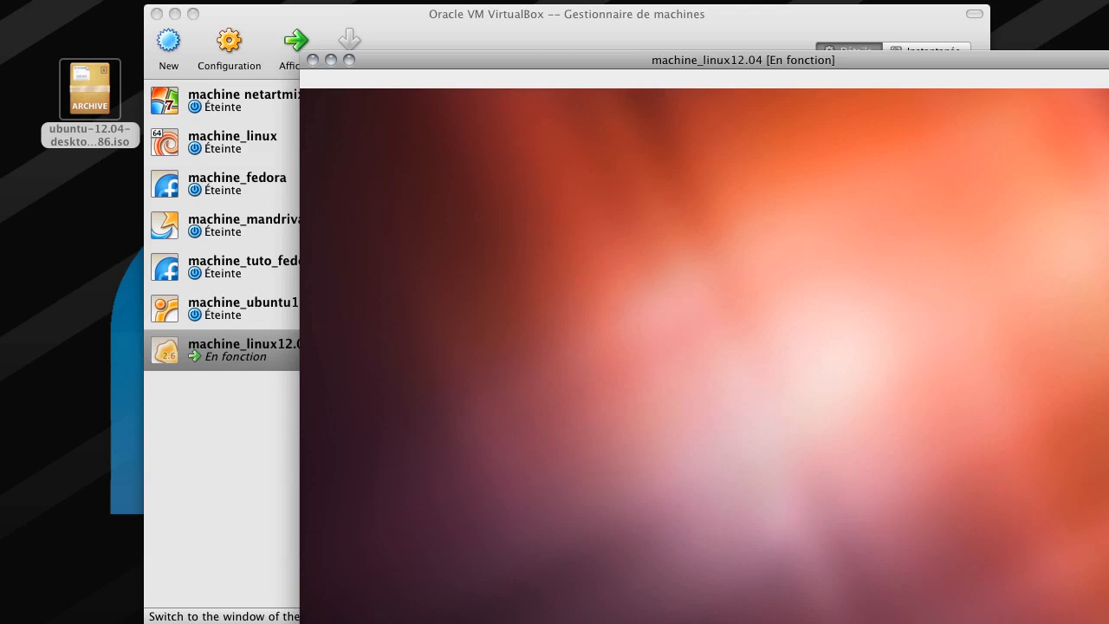
left_click_drag(1108, 623, 1046, 610)
left_click_drag(629, 60, 501, 17)
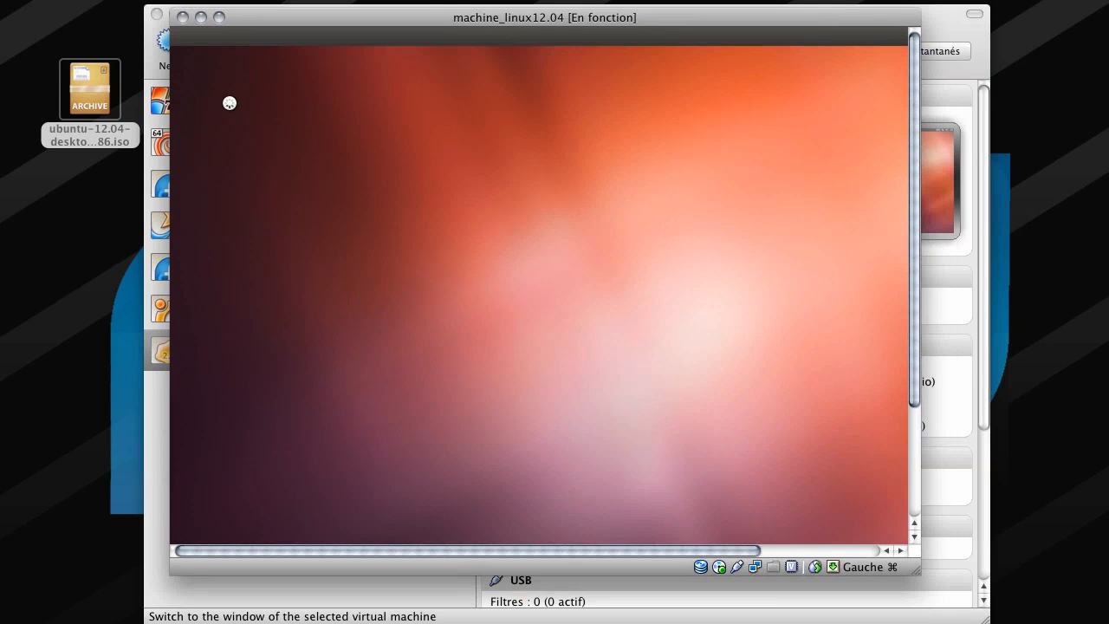
- Switch the virtual machine's window to scaled mode, move it up and enlarge it to fill most of the host screen's height
key("super+f")
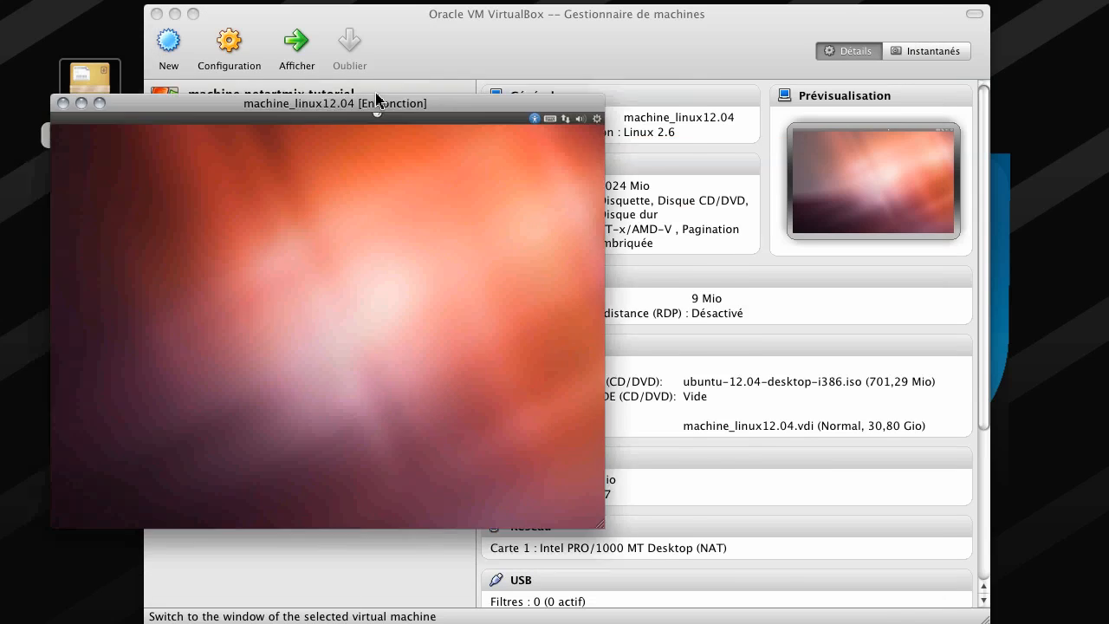
left_click_drag(376, 99, 423, 14)
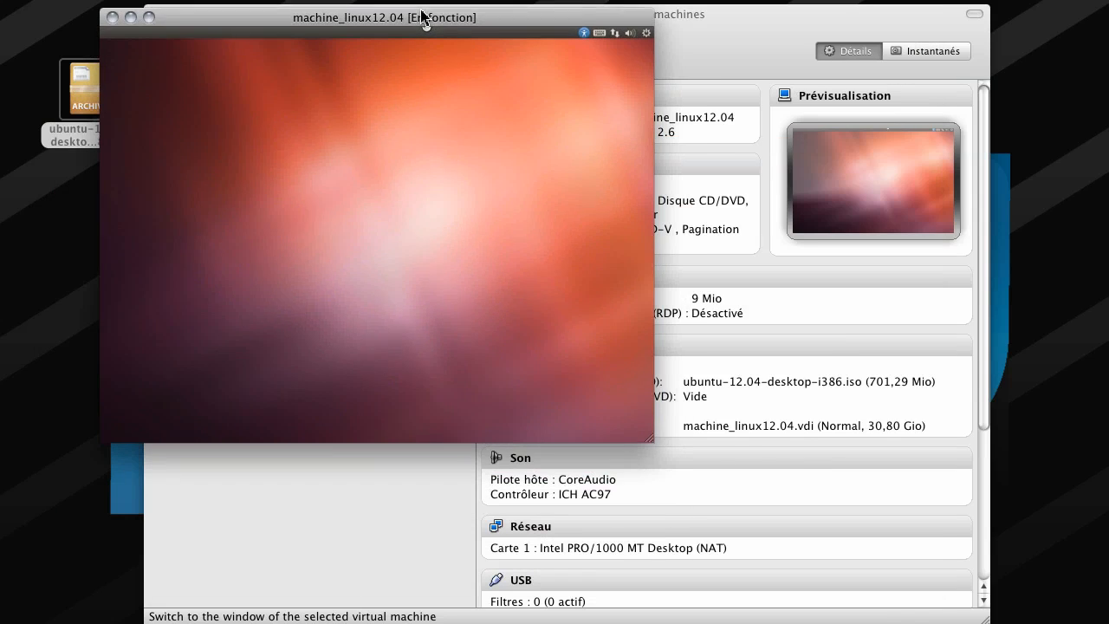
left_click_drag(648, 435, 869, 610)
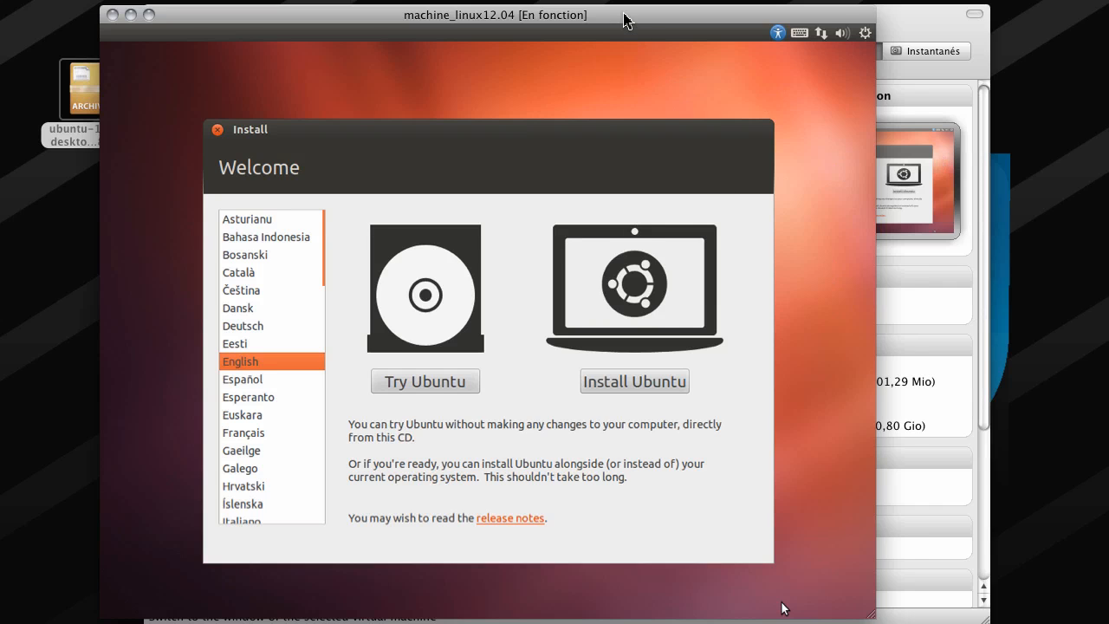
left_click_drag(625, 19, 640, 0)
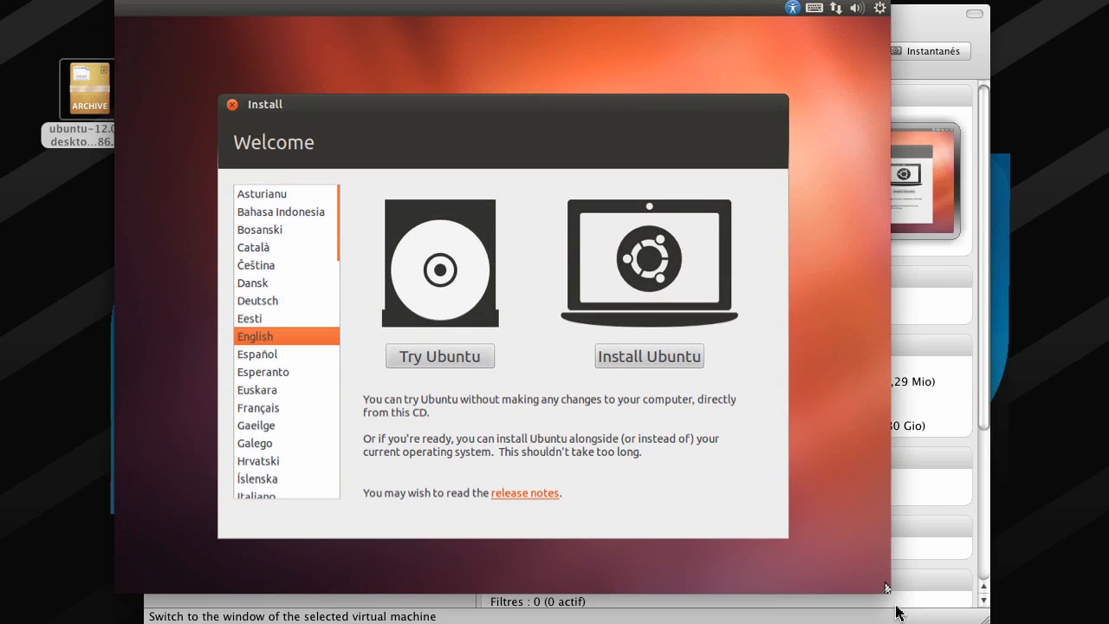
left_click_drag(885, 589, 927, 594)
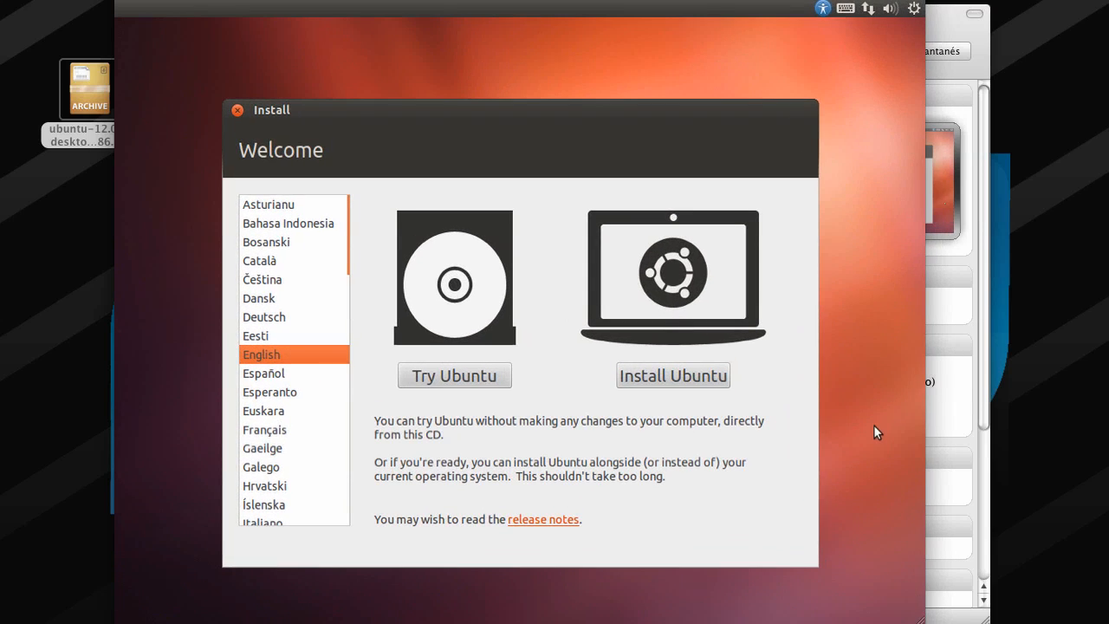
- Choose Français as the installer language and begin installing Ubuntu
left_click(265, 467)
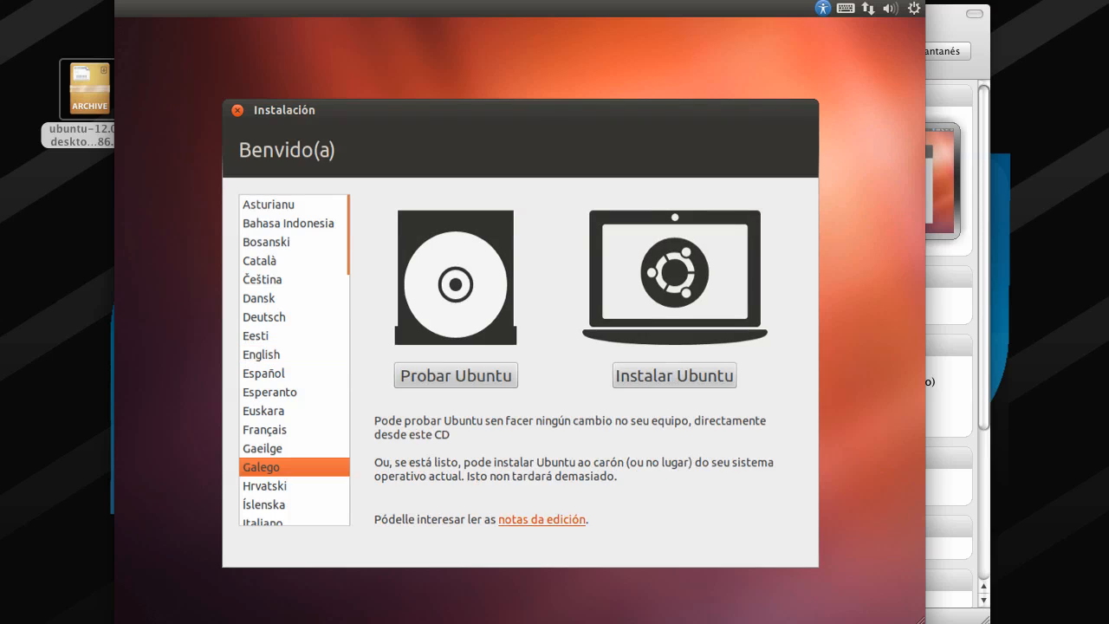
left_click(266, 449)
left_click(285, 430)
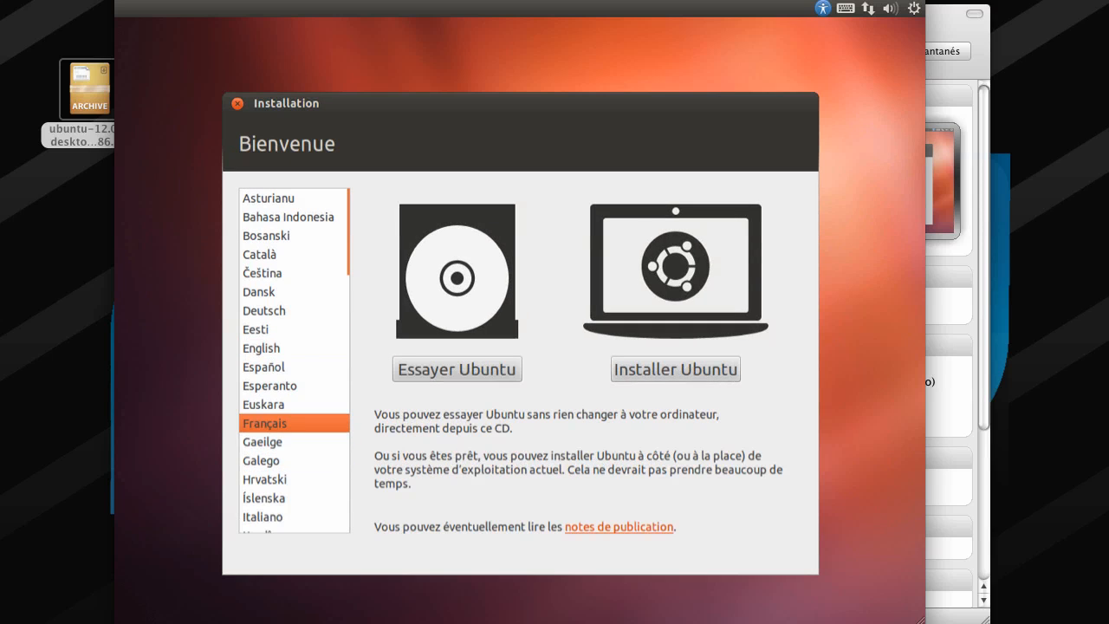
left_click(732, 372)
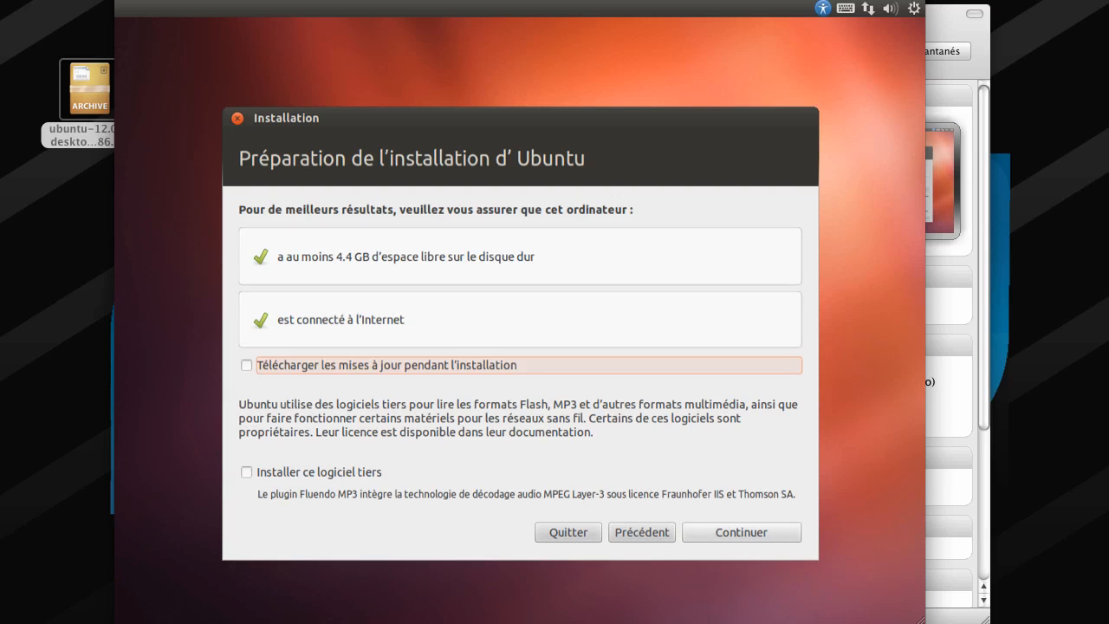
- Leave updates and third-party software unselected, and start the installation with the option to erase the whole VBOX HARDDISK
left_click(756, 533)
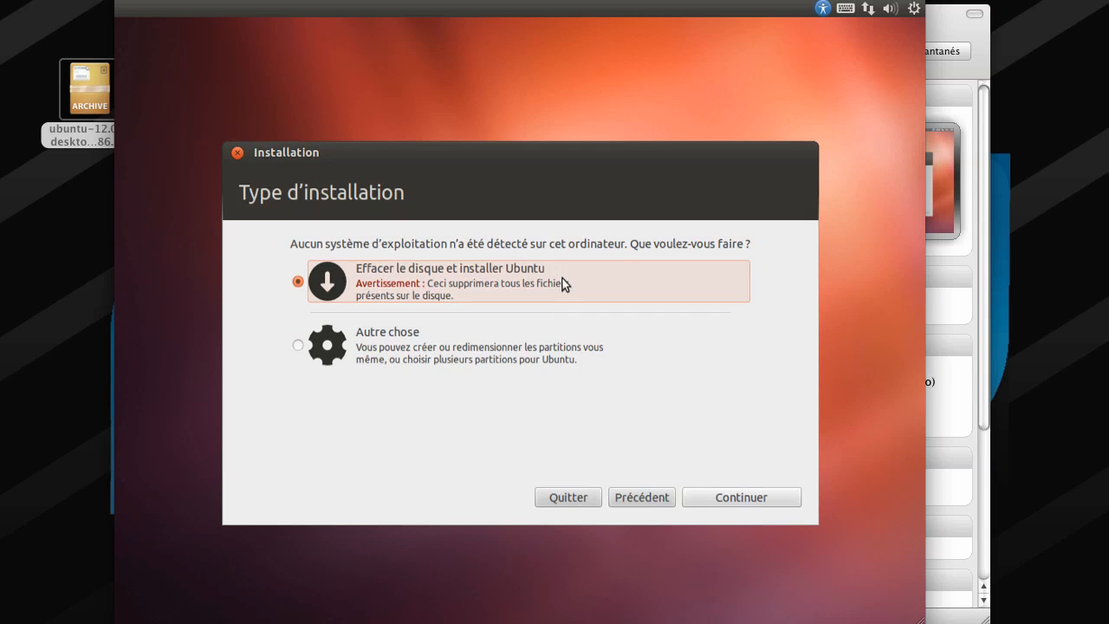
left_click(784, 497)
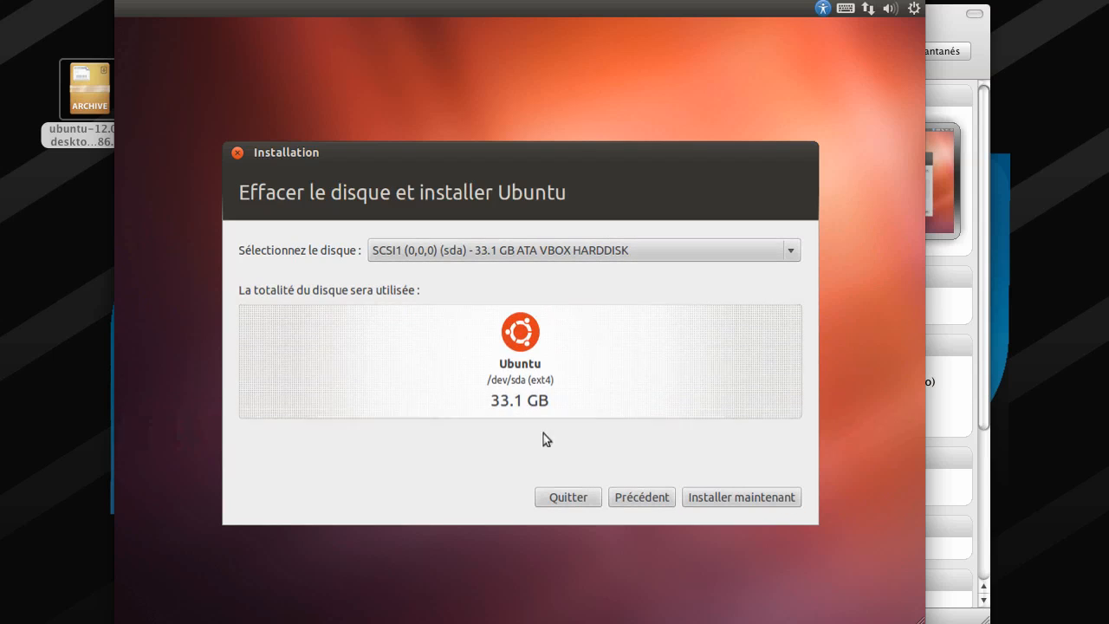
left_click(793, 494)
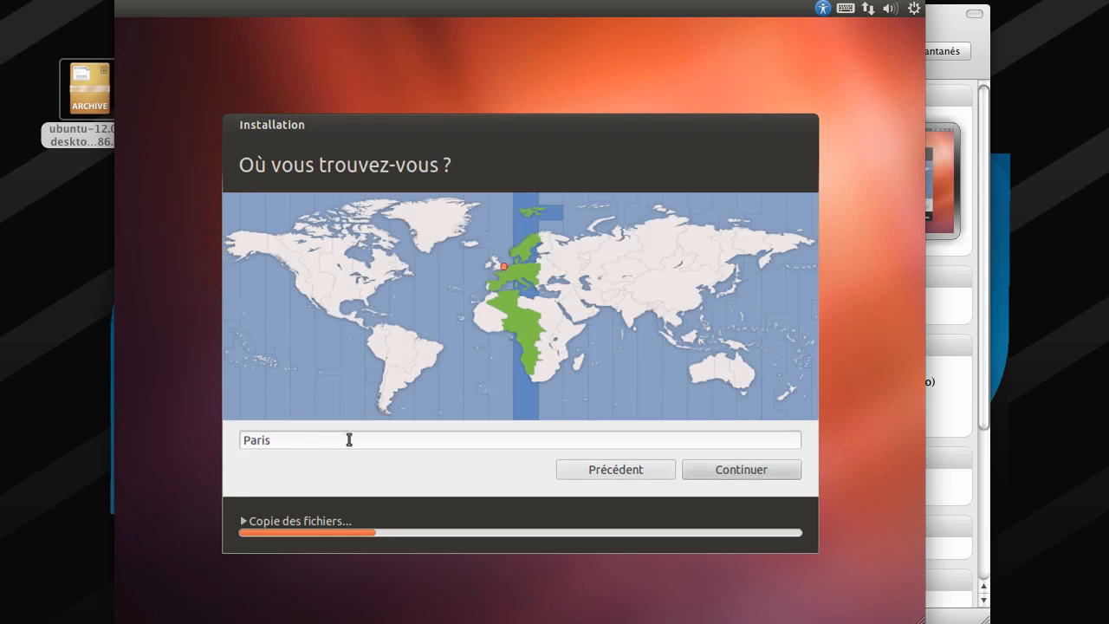
- Accept Paris as the location and Français - Français (variante obsolète) as the keyboard layout
left_click(792, 480)
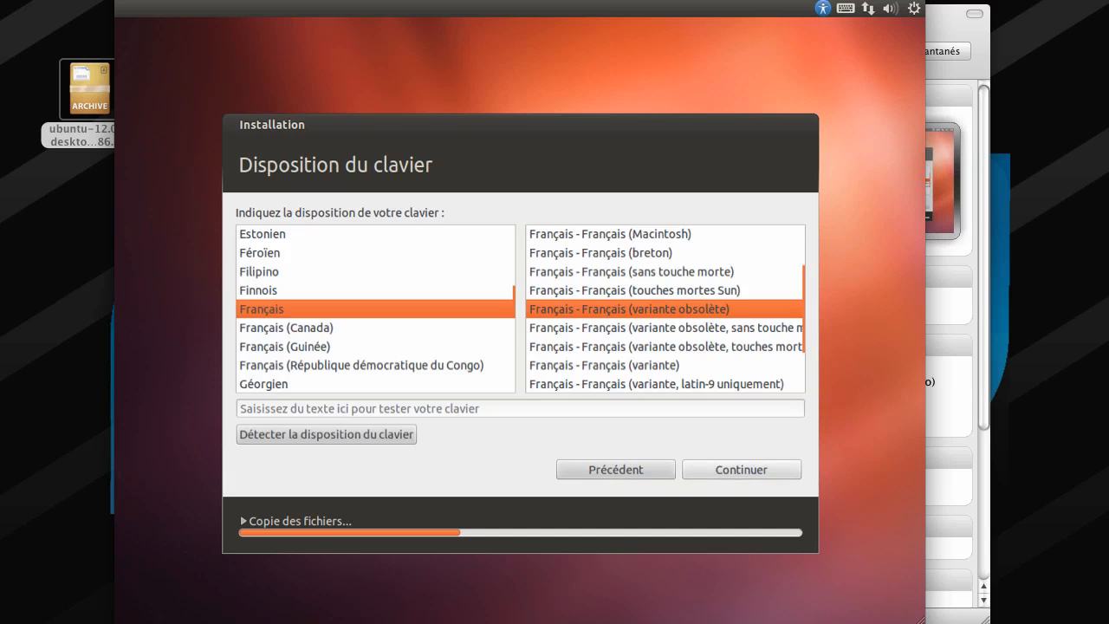
left_click(726, 468)
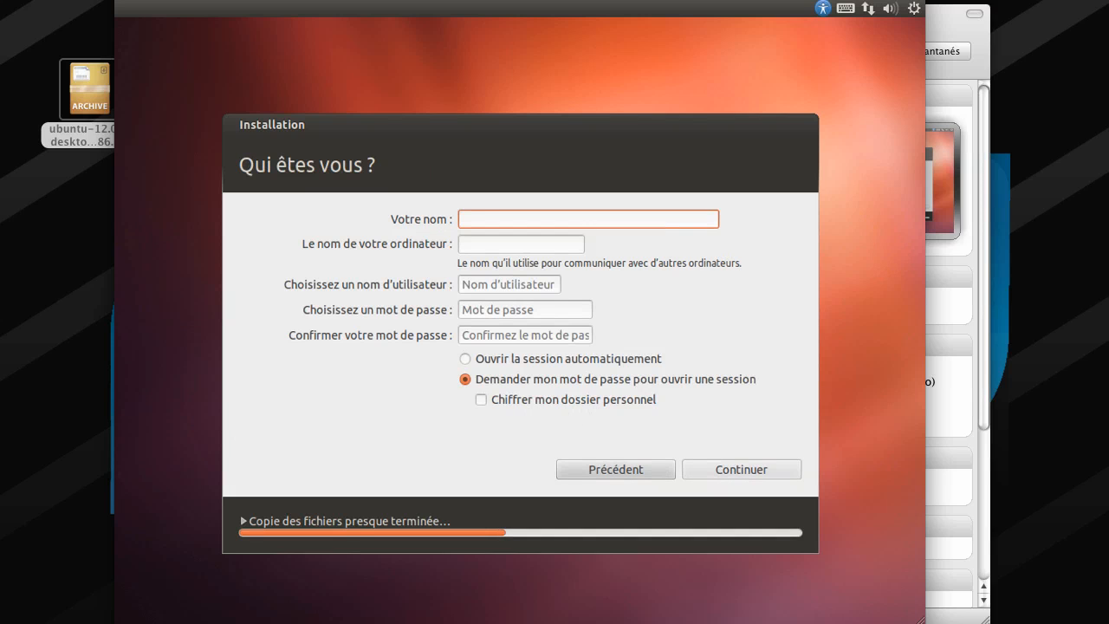
- Enter netartmix as the name of the new account, keeping the suggested computer name and user name
type("netar")
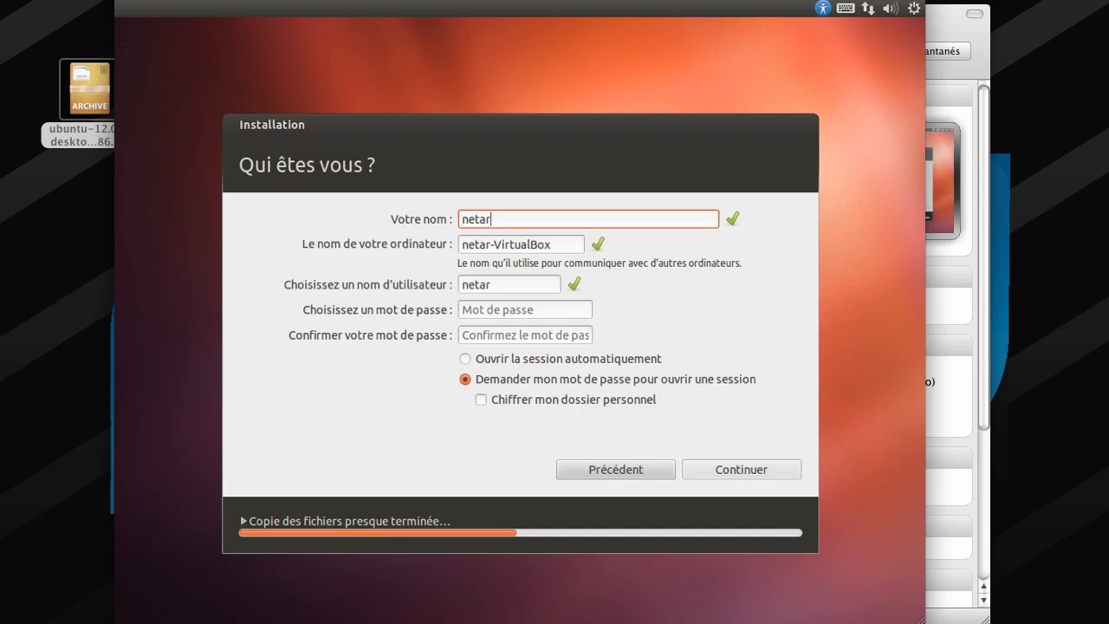
type("tmix")
key("Tab")
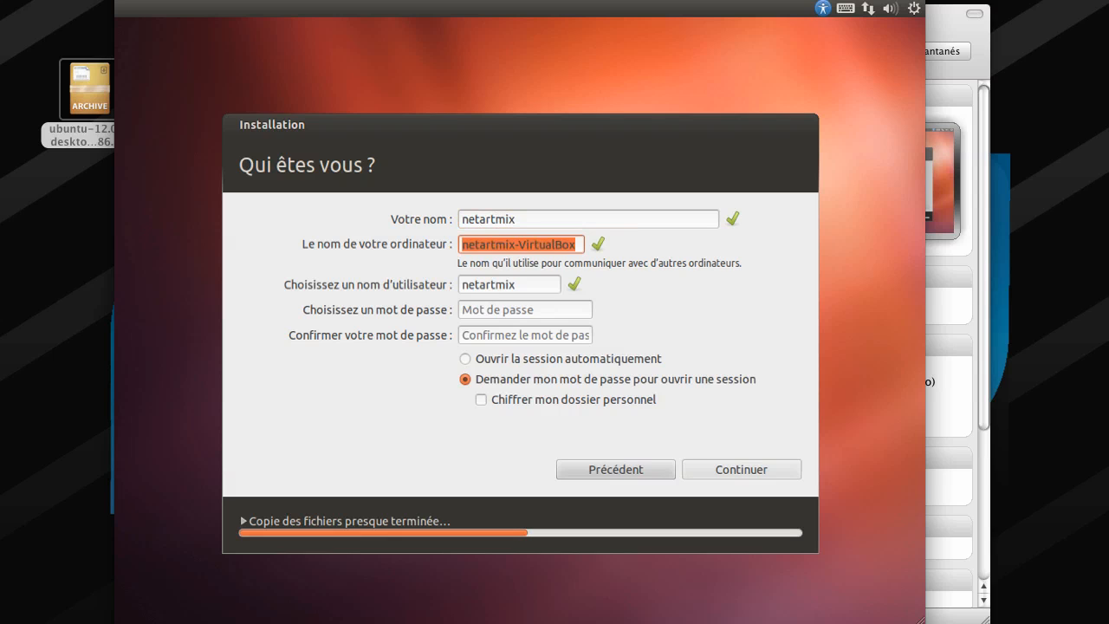
key("Tab")
key("Tab")
- Enter and confirm the account password, keep the password required at login, and continue the installation
type("•••")
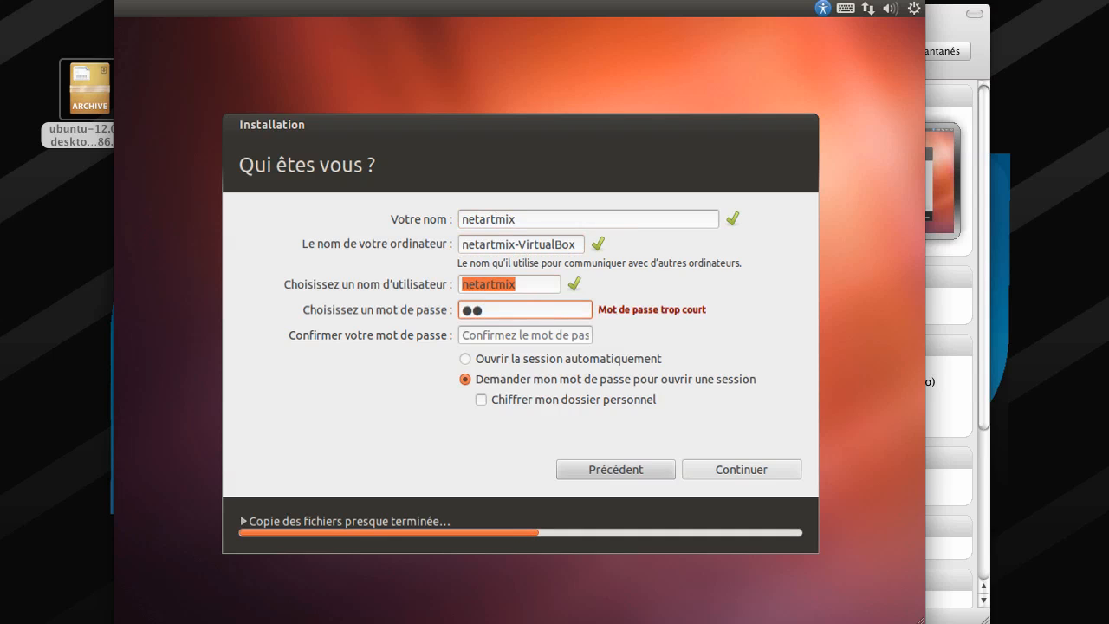
type("•••••••")
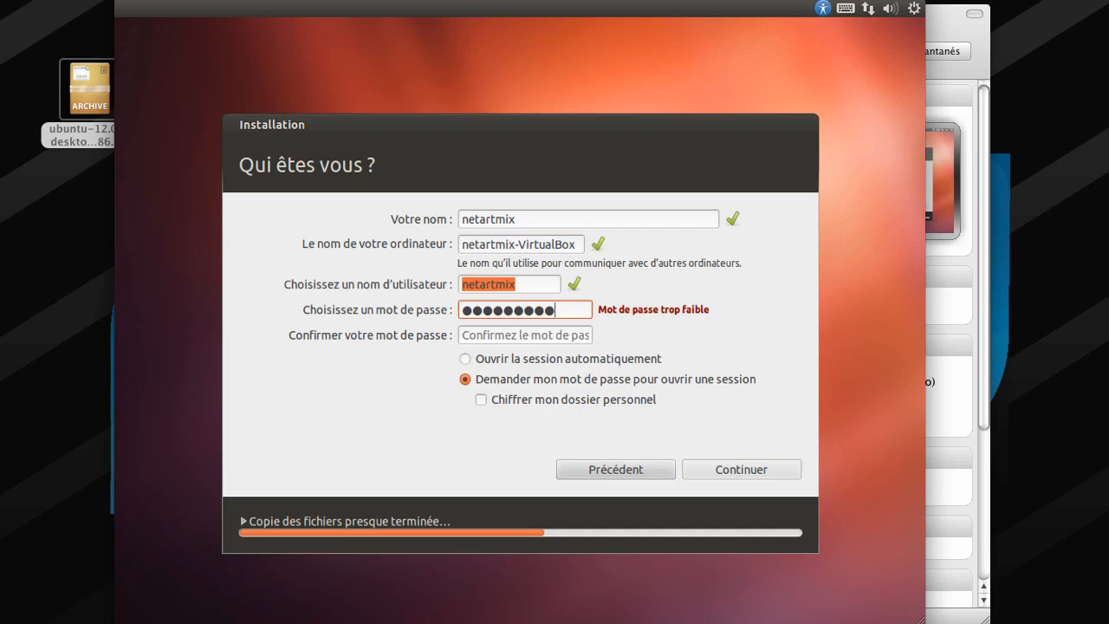
type("••")
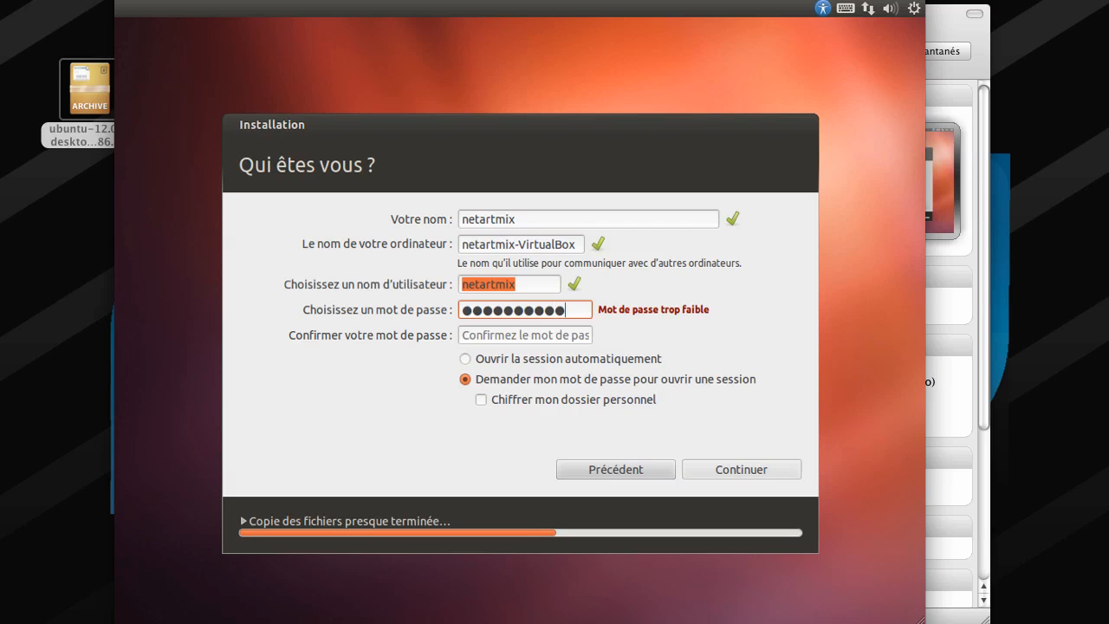
key("Tab")
type("•••••")
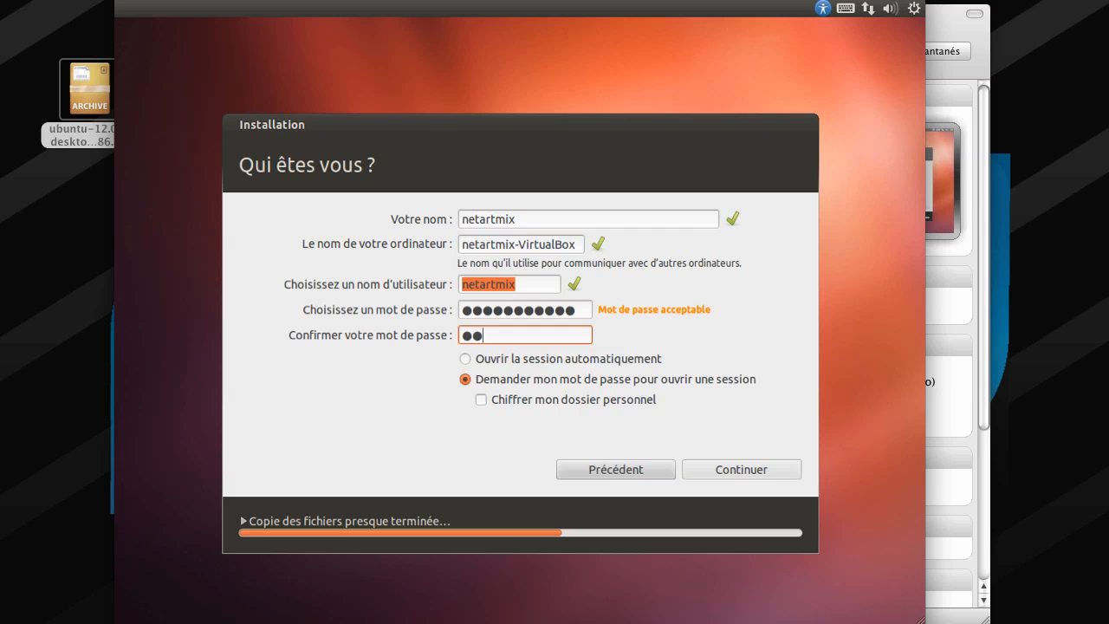
type("•••••••")
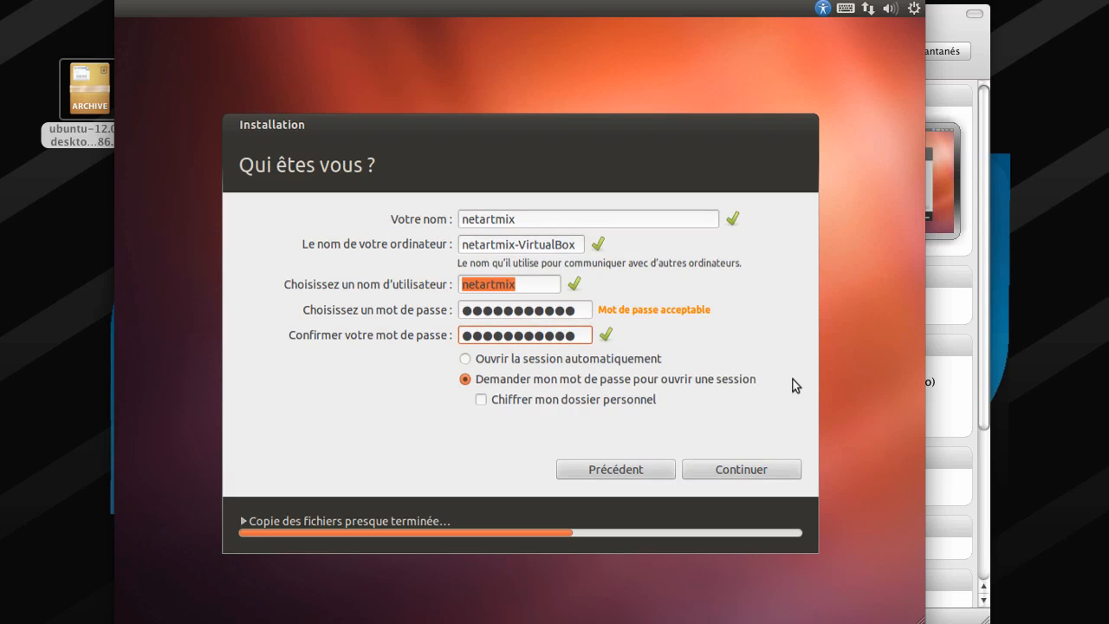
left_click(738, 472)
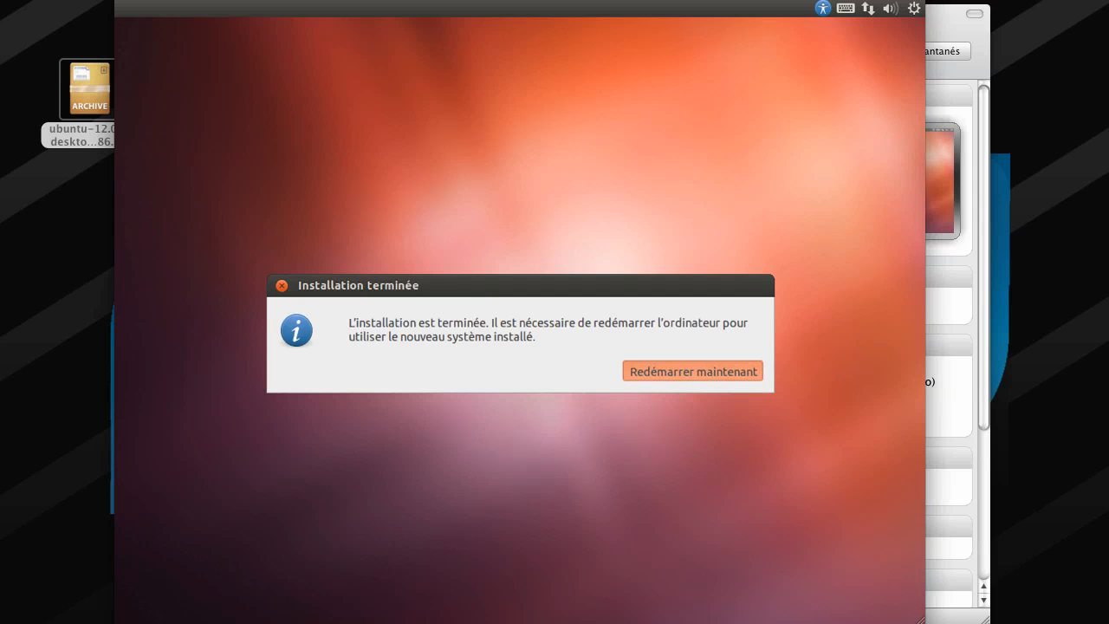
- Restart the machine into the installed system and log in to the netartmix session with the account password
left_click(708, 371)
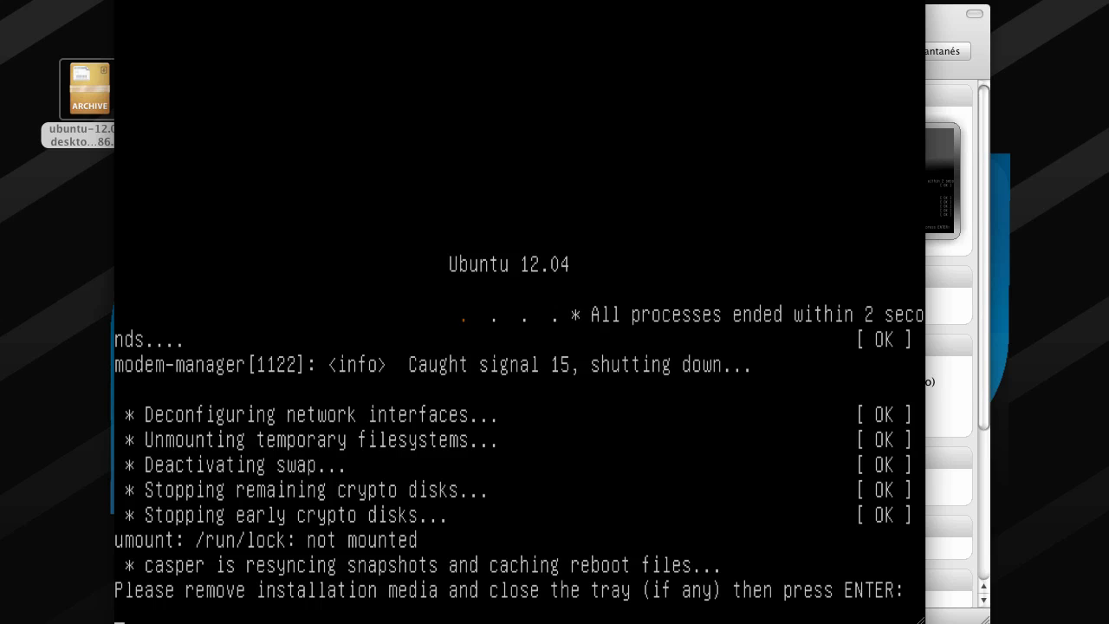
key("Return")
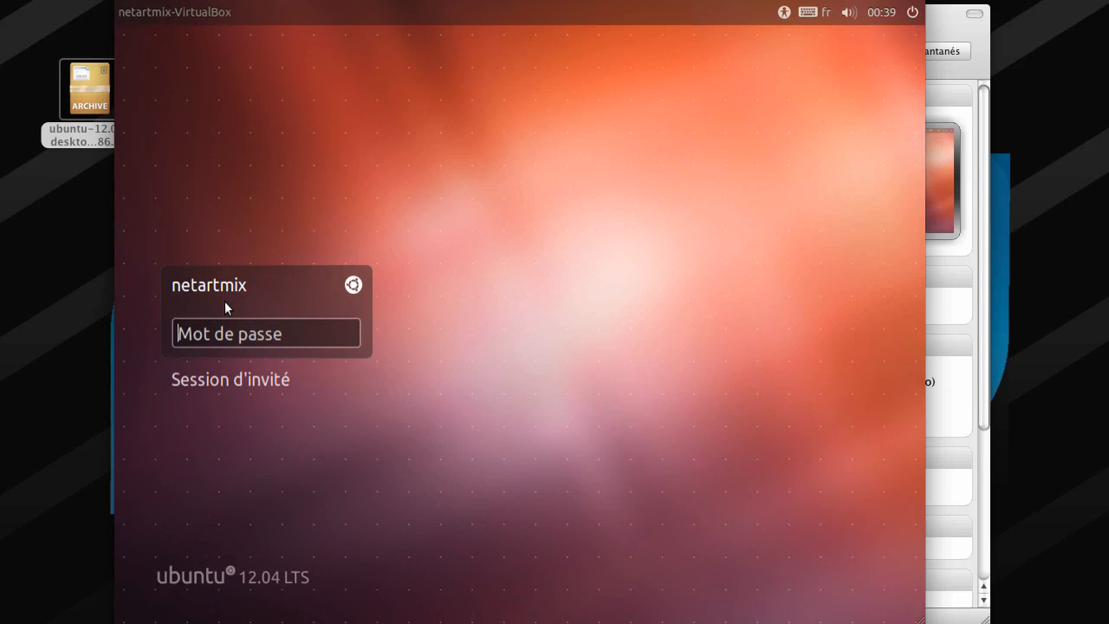
type("••••••••••")
key("Return")
type("••••••••••")
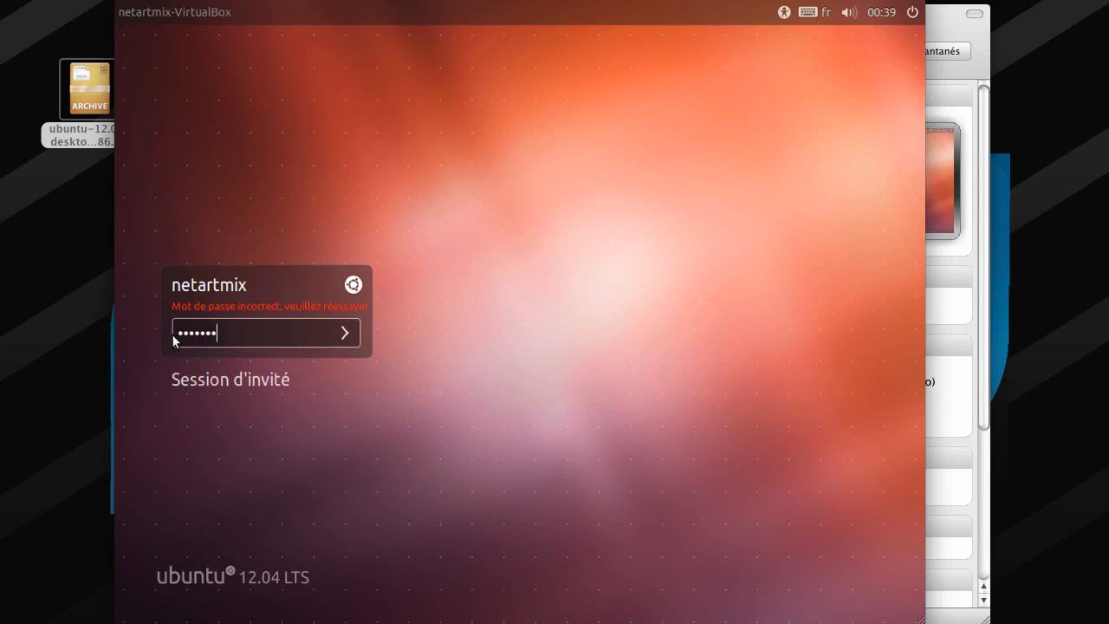
key("Return")
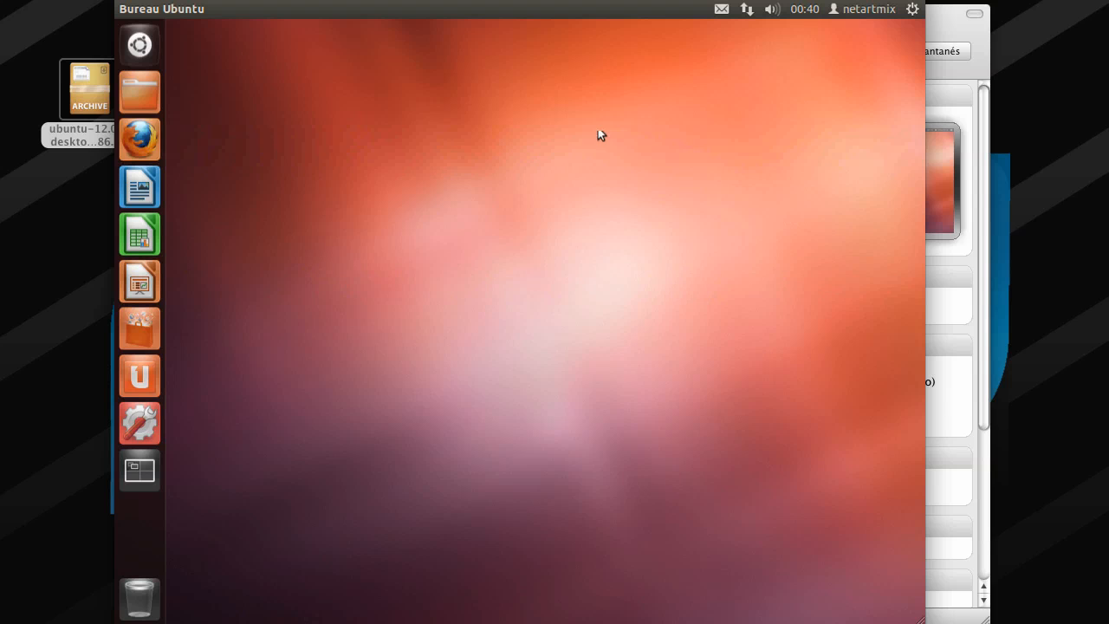
- Set the desktop wallpaper to London Eye From Beneath in the appearance settings and close the settings window
left_click(912, 9)
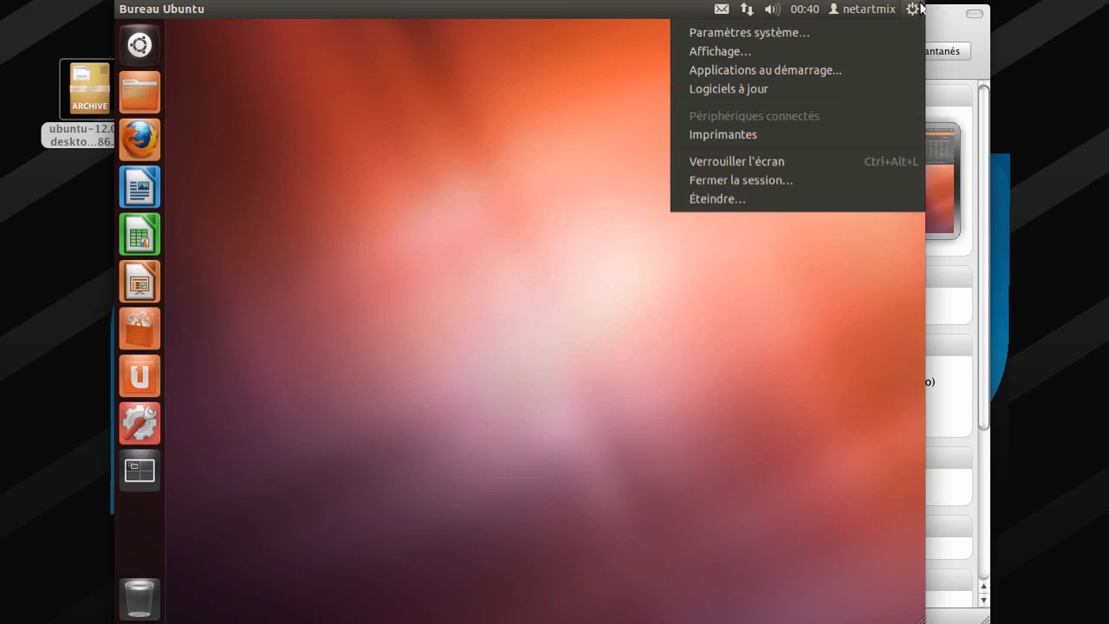
left_click(868, 32)
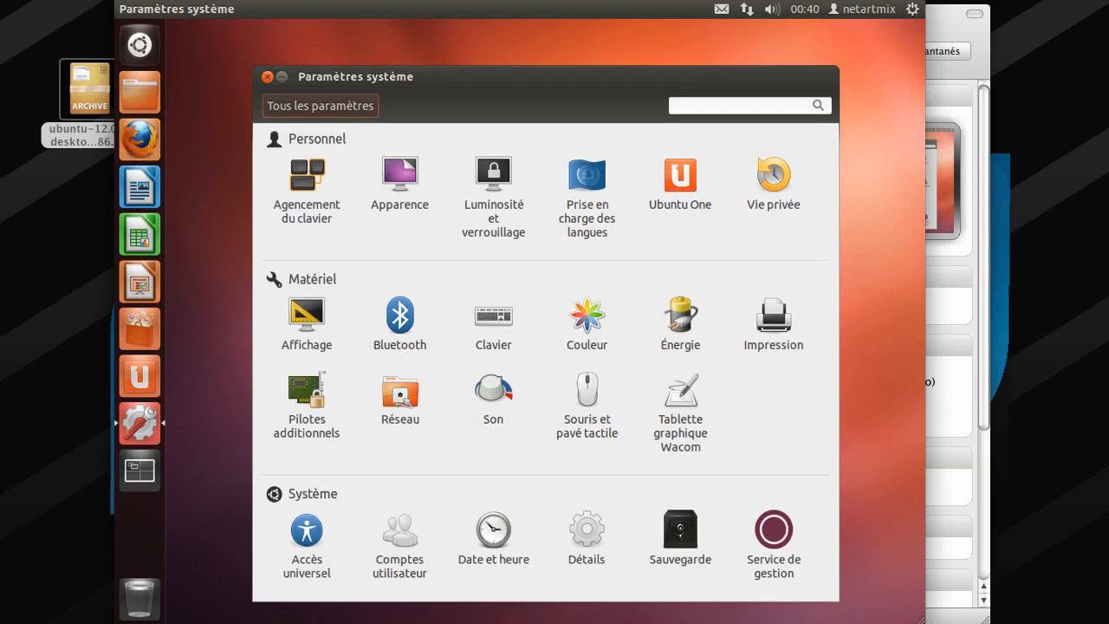
left_click(399, 186)
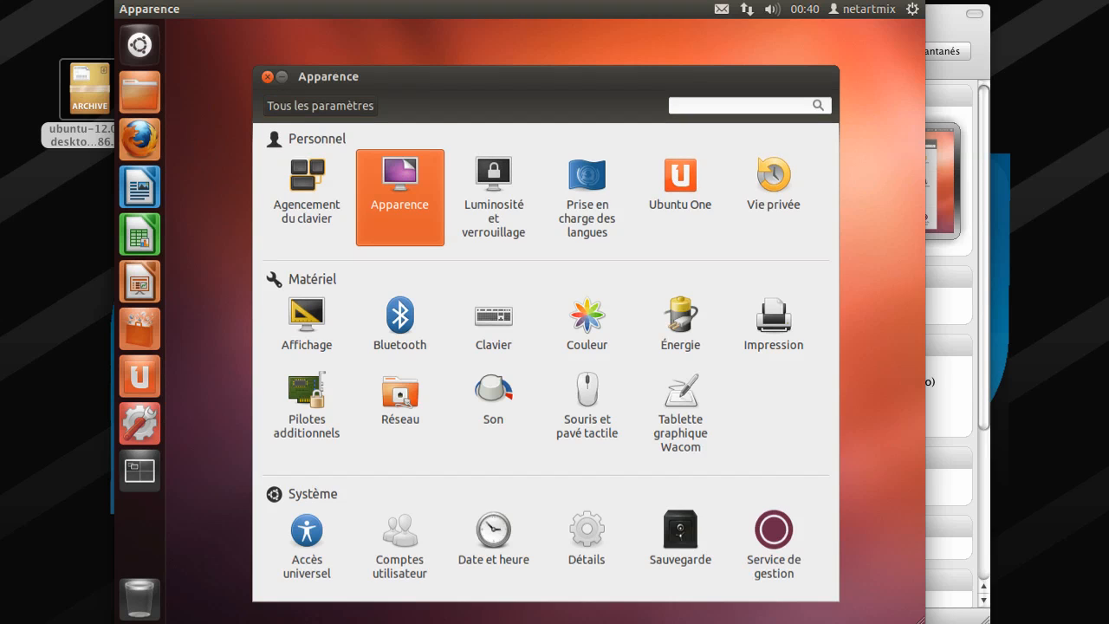
left_click(730, 279)
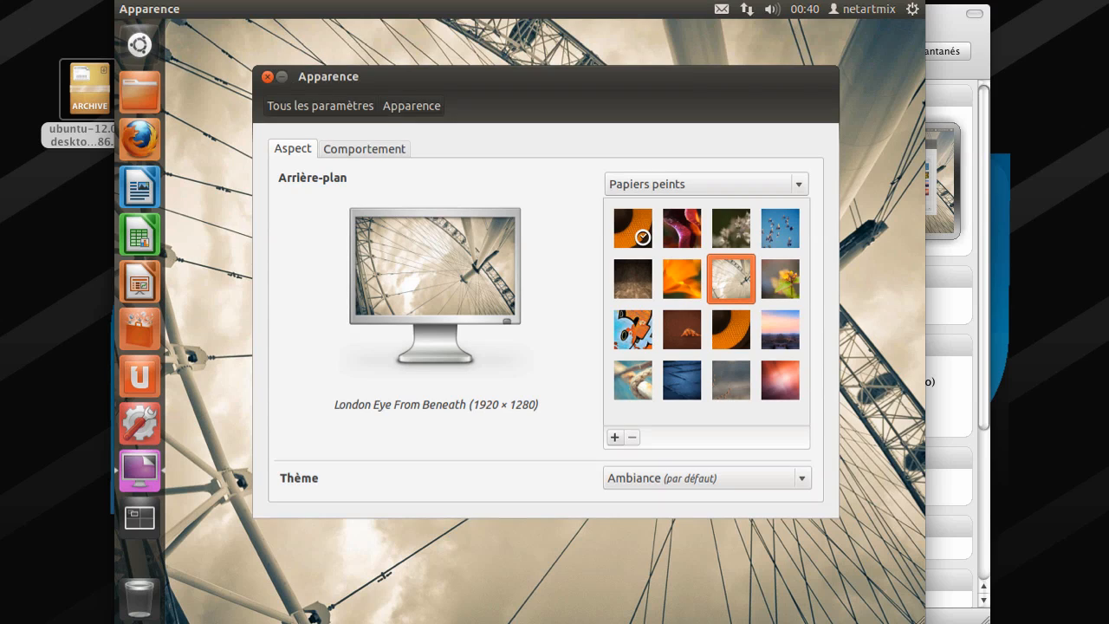
left_click(267, 77)
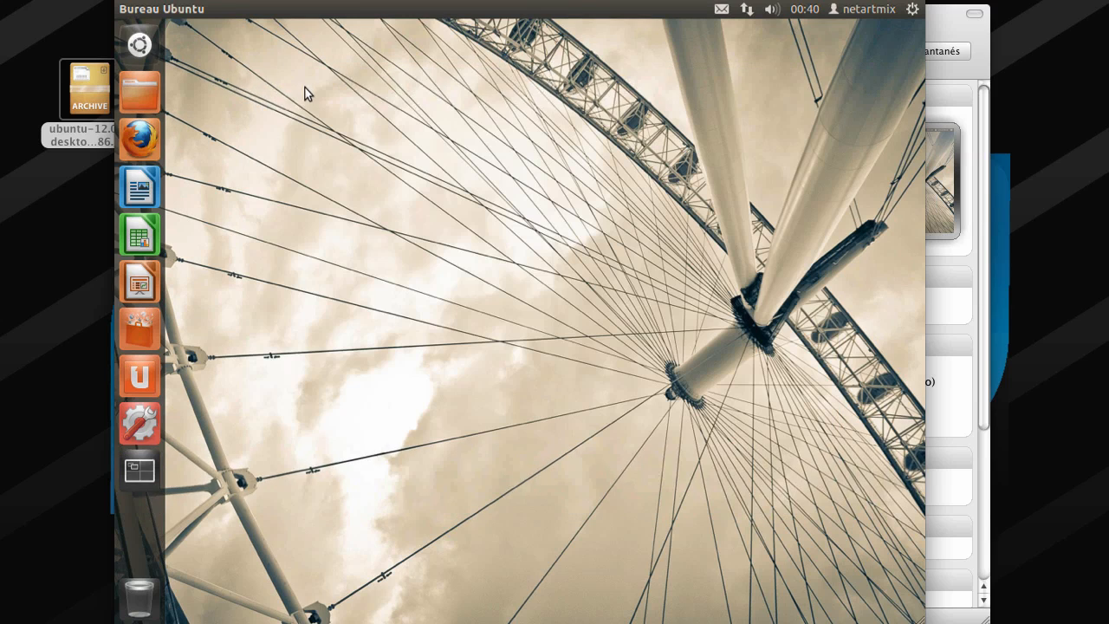
- Reopen the system settings and open the home folder in the file manager to look at its contents
left_click(912, 8)
left_click(868, 33)
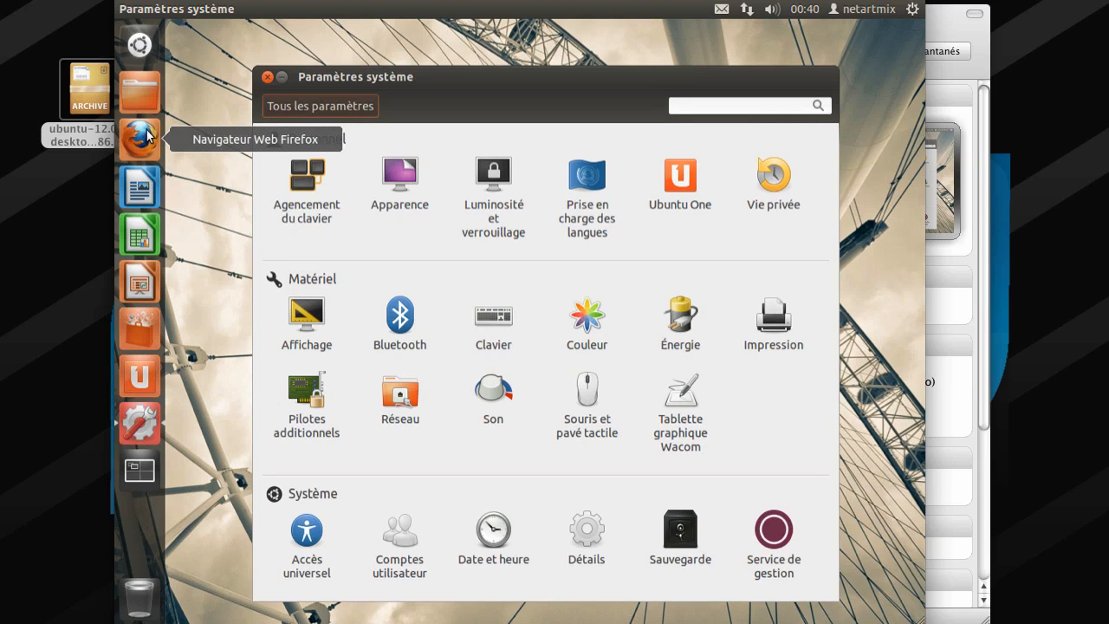
left_click(141, 86)
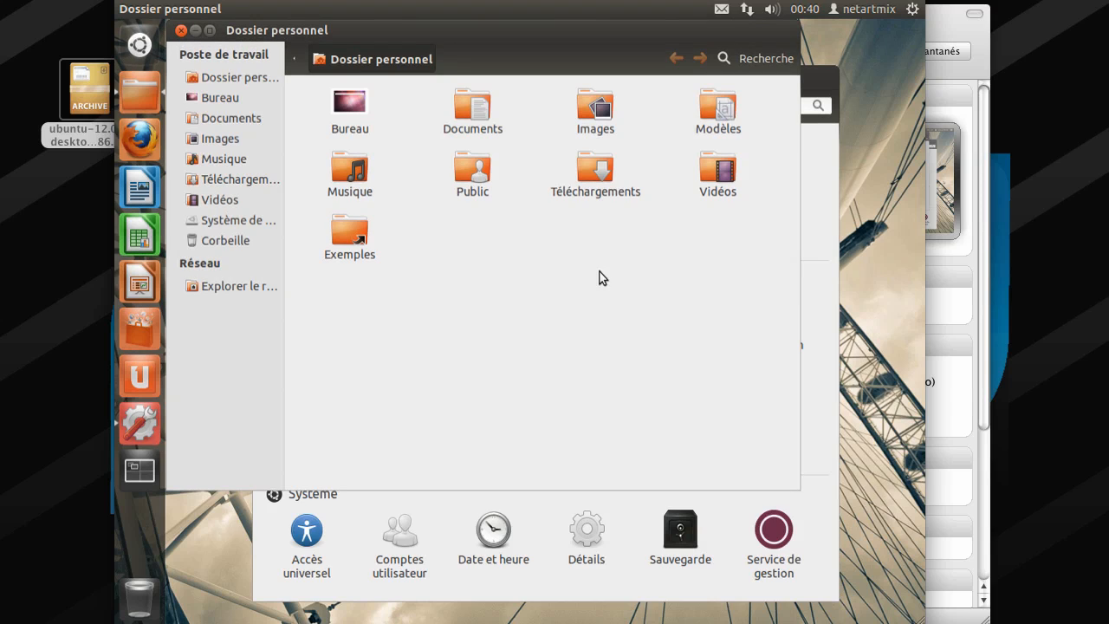
- Create a folder named fghgfhgf in the home folder and close the file manager and system settings windows
right_click(563, 280)
left_click(595, 291)
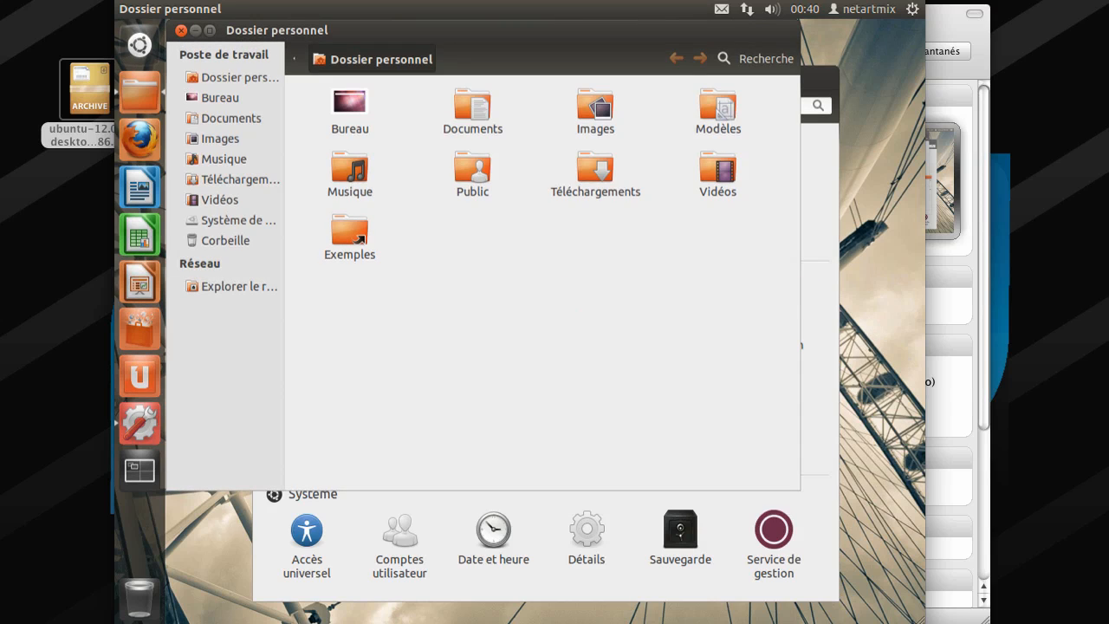
type("fghgfhgf")
key("Return")
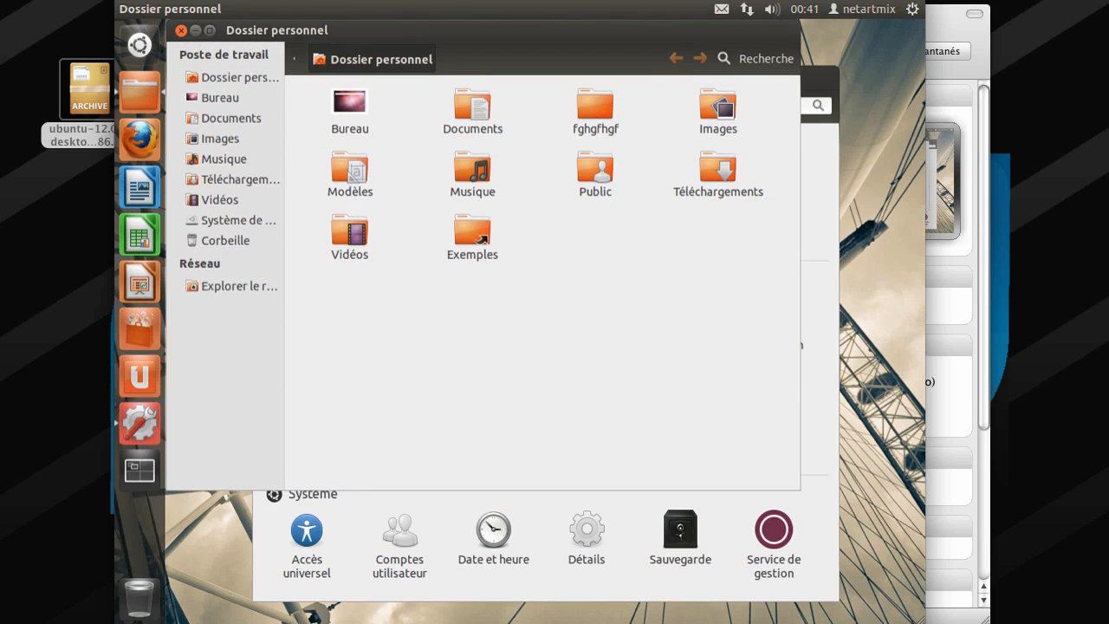
left_click(191, 32)
left_click(267, 77)
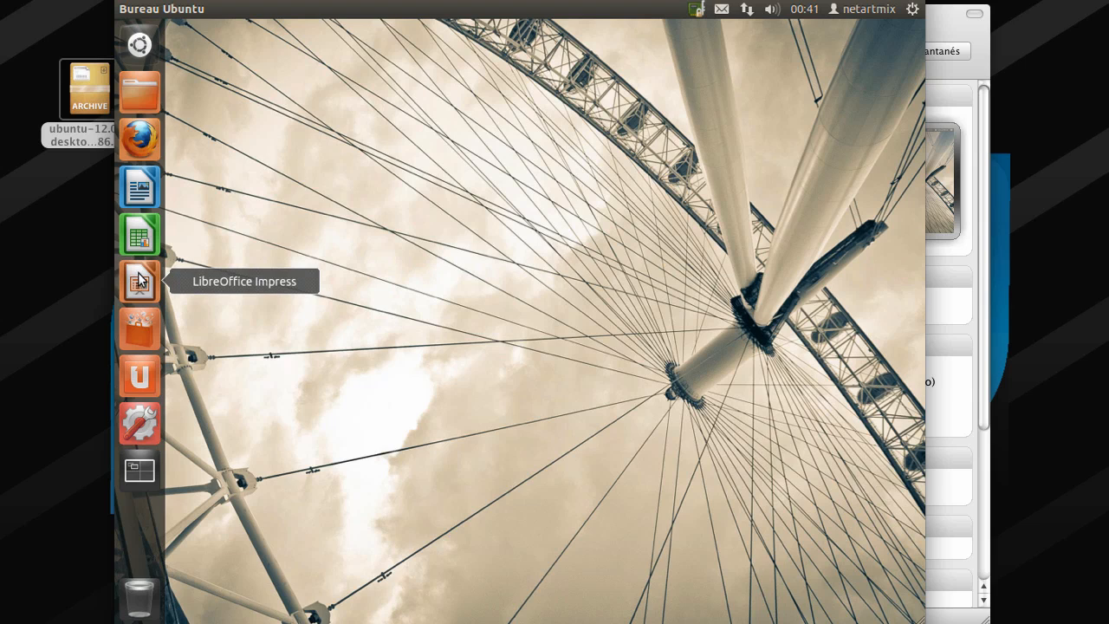
- View the Ubuntu software centre (Logithèque Ubuntu) and the system settings in turn, closing each one
left_click(136, 334)
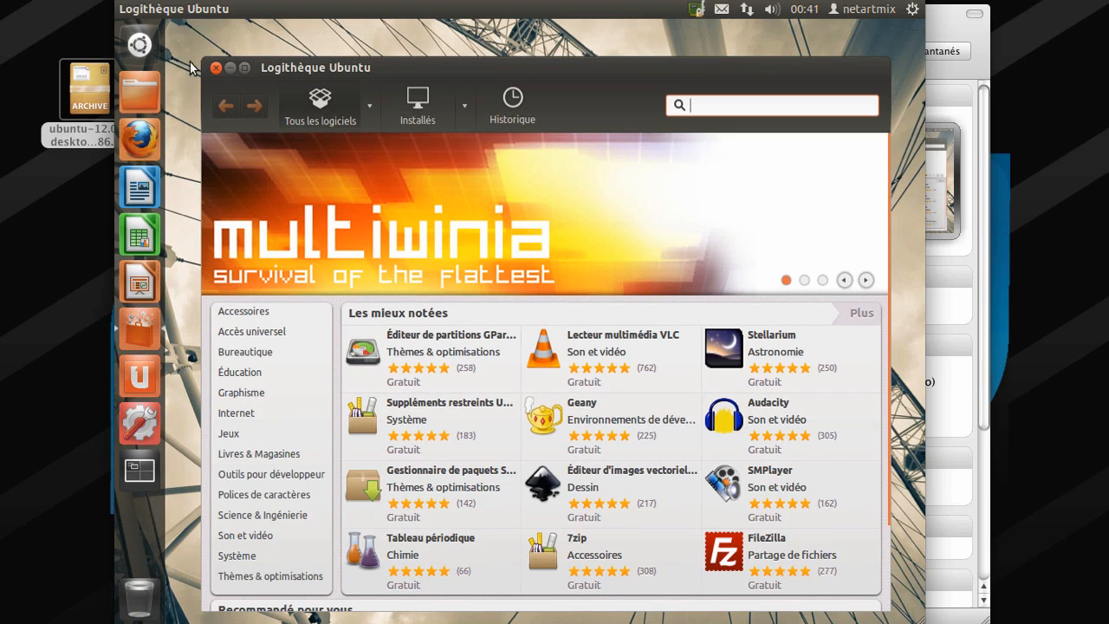
left_click(215, 67)
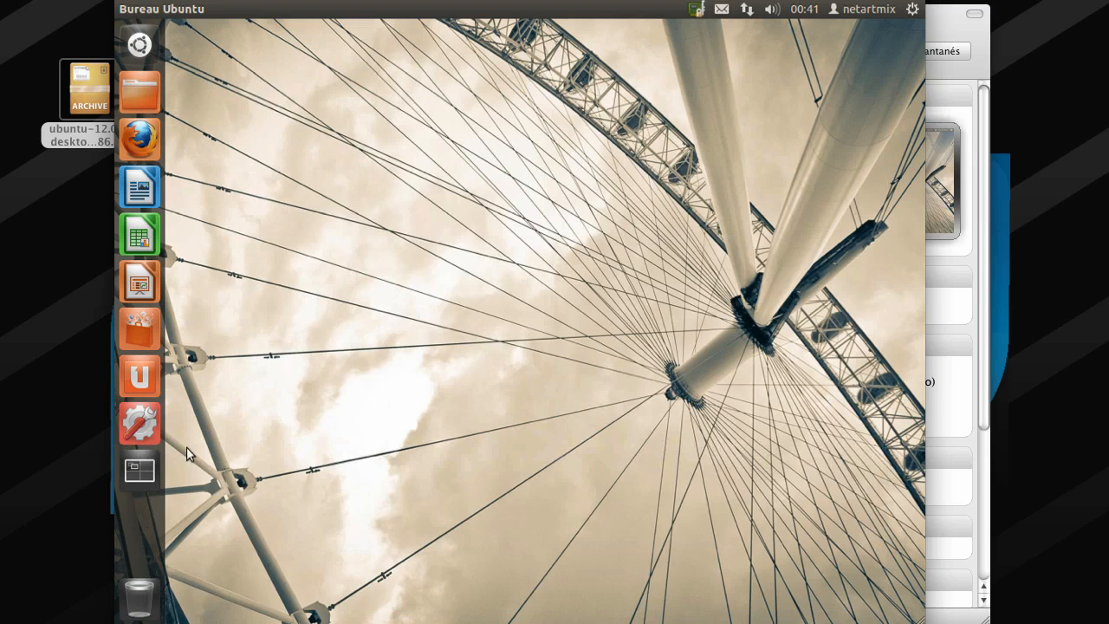
left_click(134, 413)
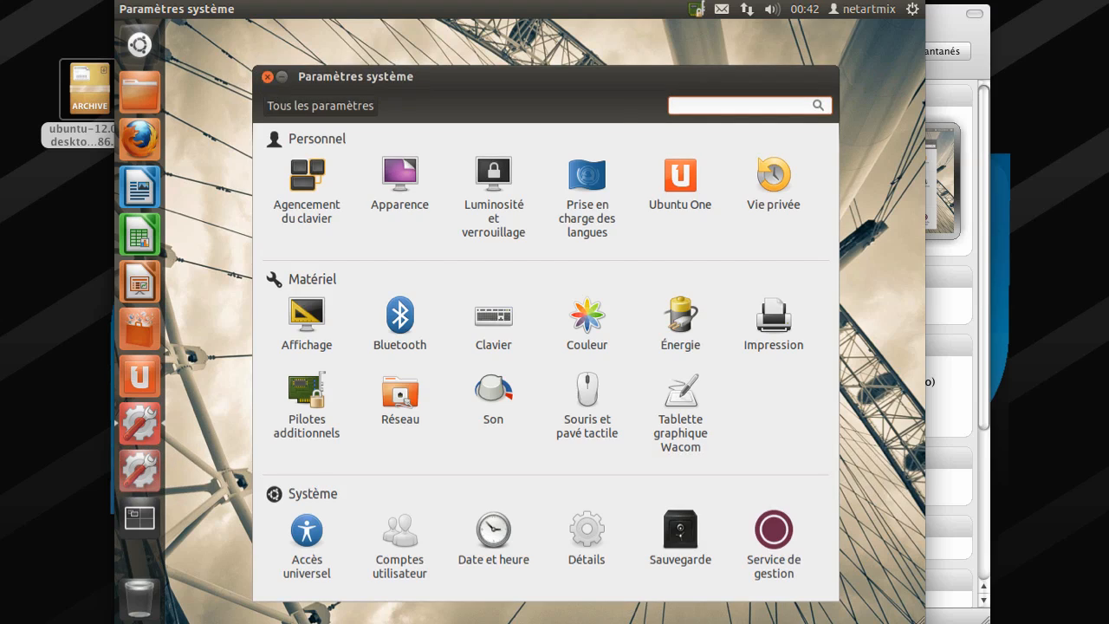
left_click(262, 79)
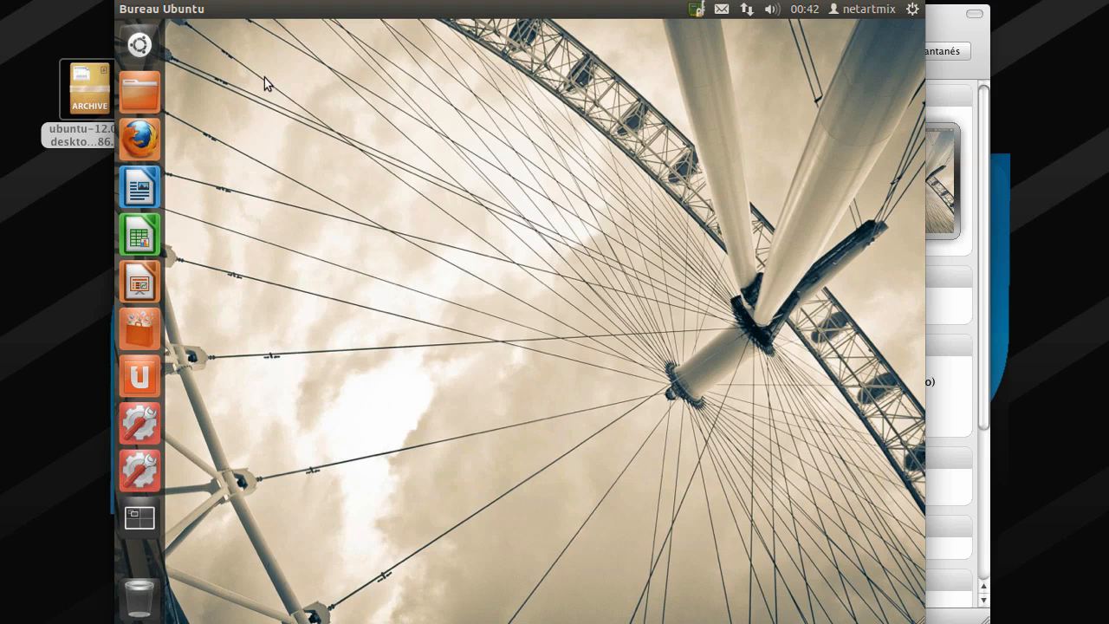
- Look over the workspace overview and the desktop's sound, network, messaging and user account menus
left_click(145, 525)
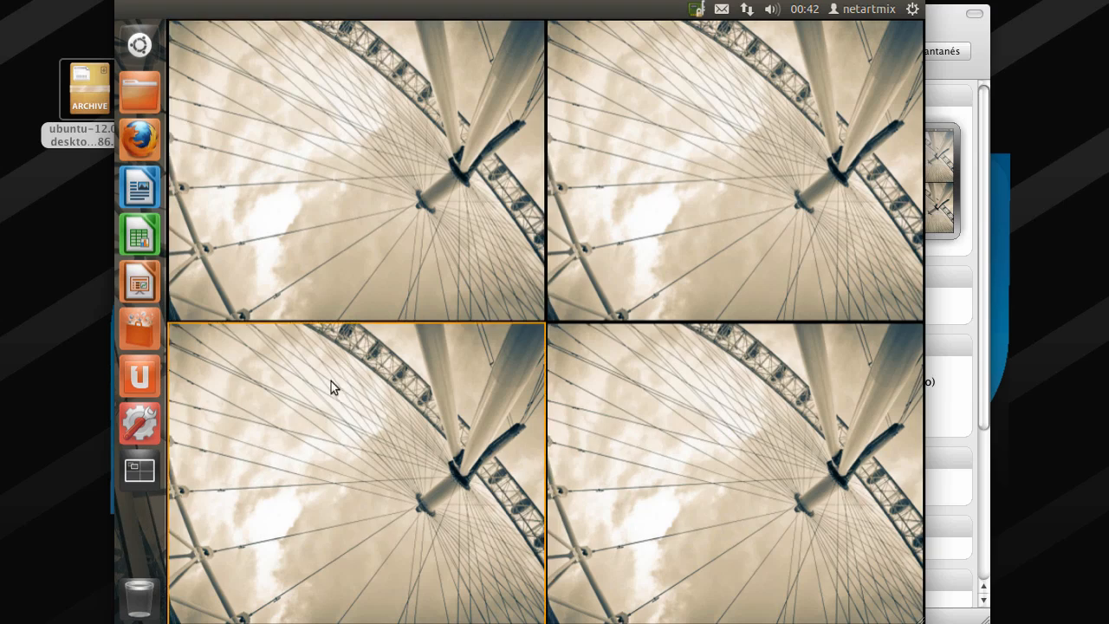
left_click(145, 472)
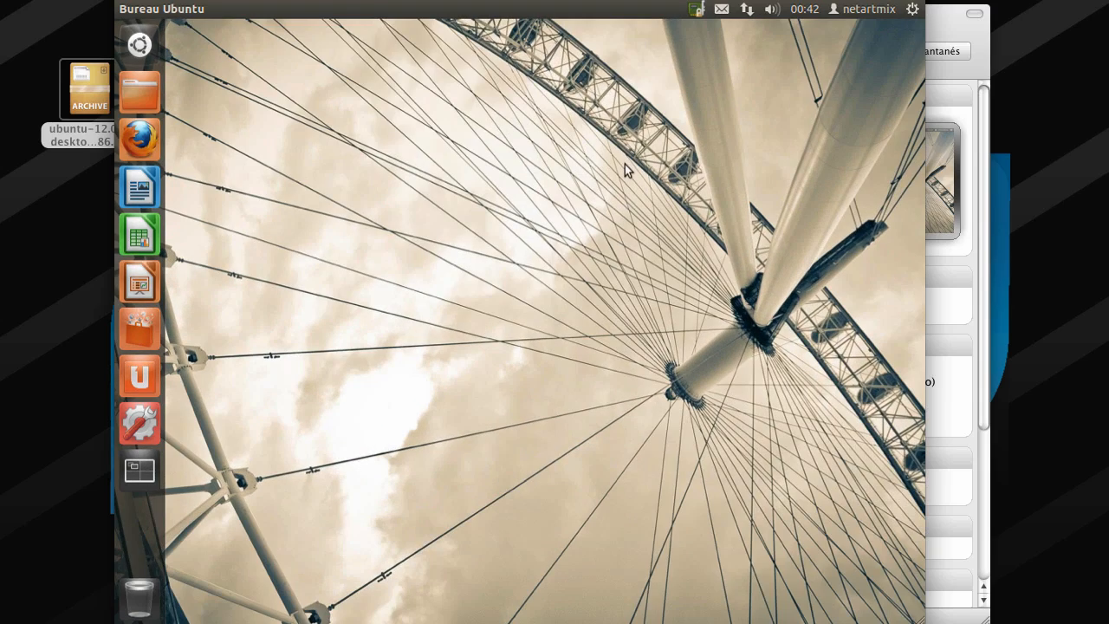
left_click(775, 10)
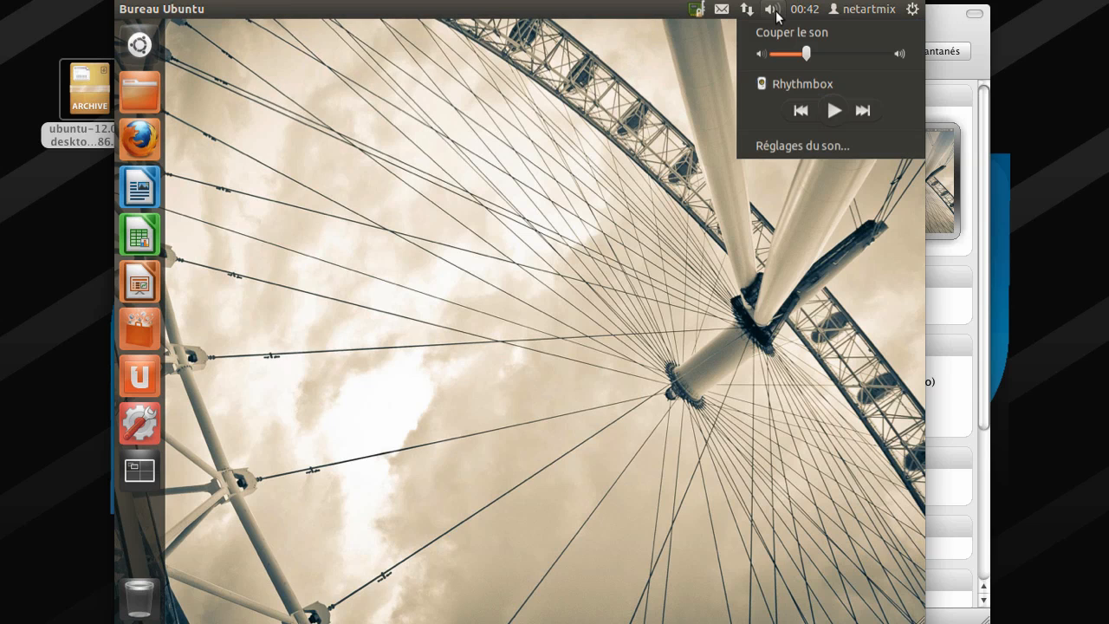
mouse_move(749, 11)
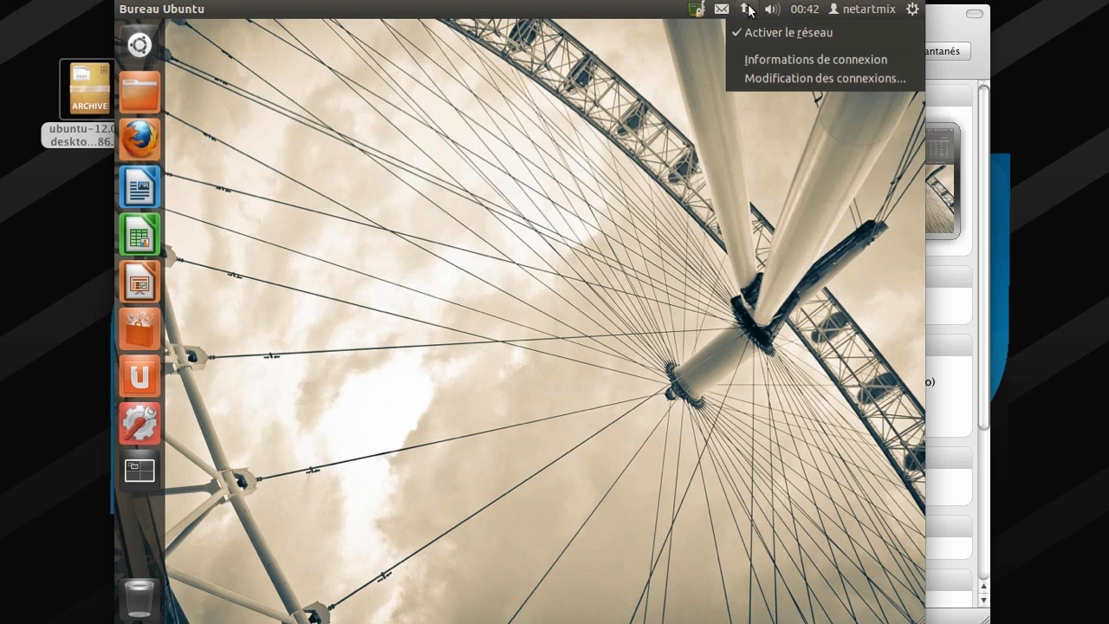
mouse_move(802, 10)
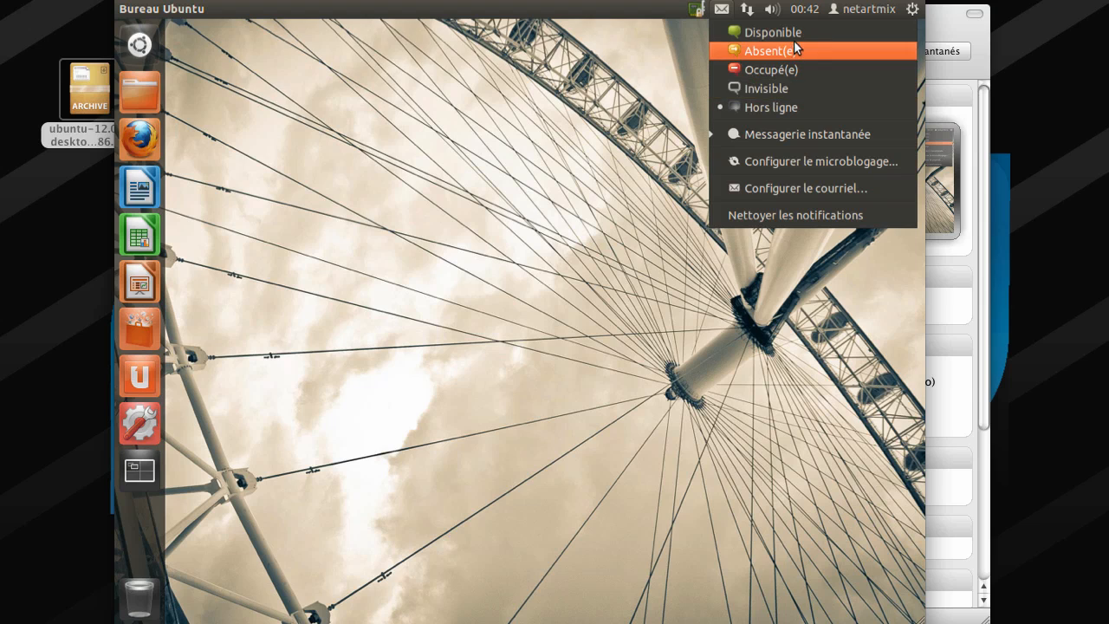
mouse_move(843, 14)
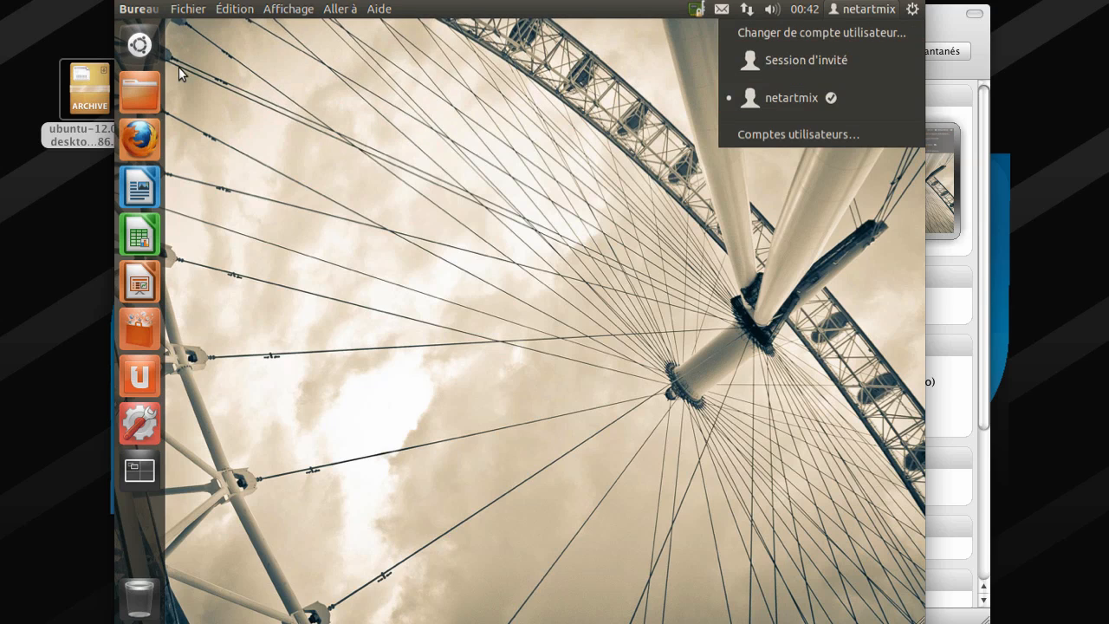
left_click(174, 17)
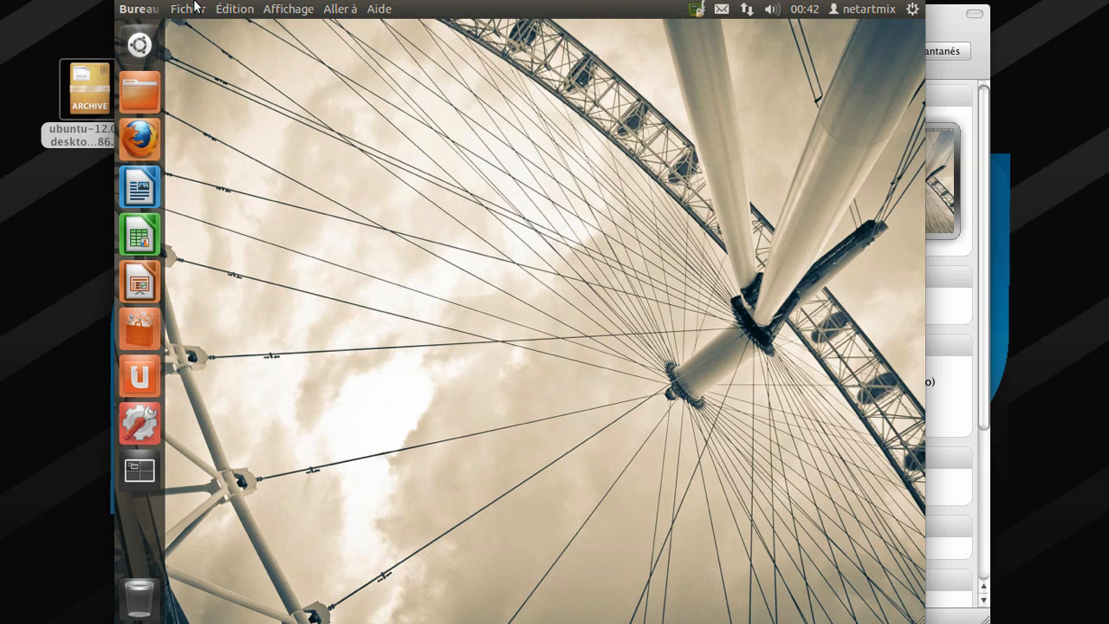
- Launch the Thunderbird mail client from the recent applications in the dashboard and return to its window
left_click(139, 43)
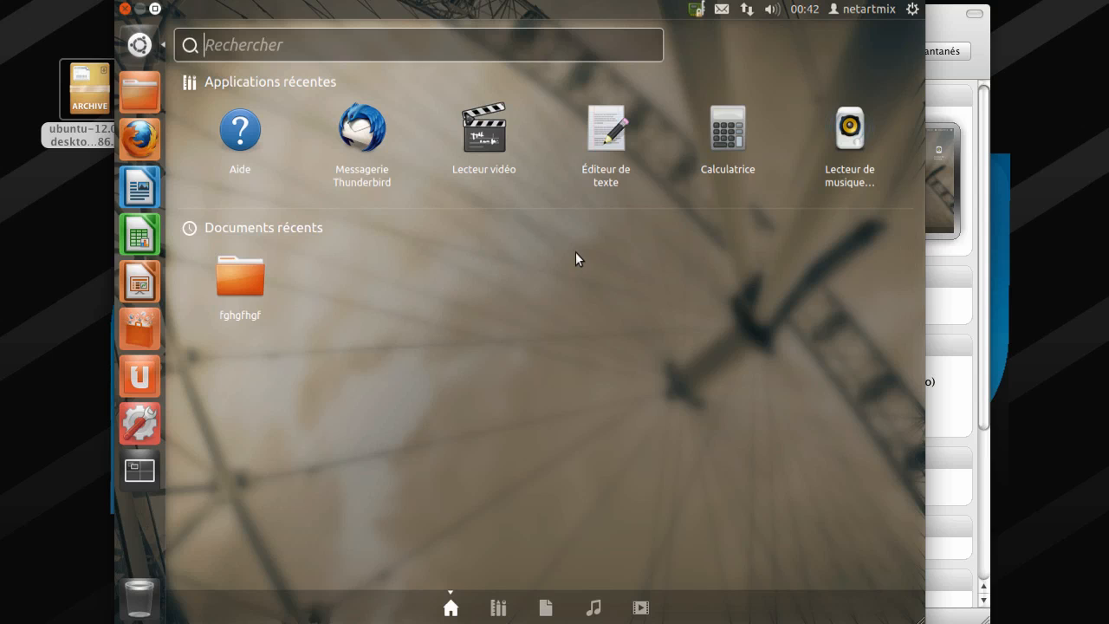
left_click(350, 134)
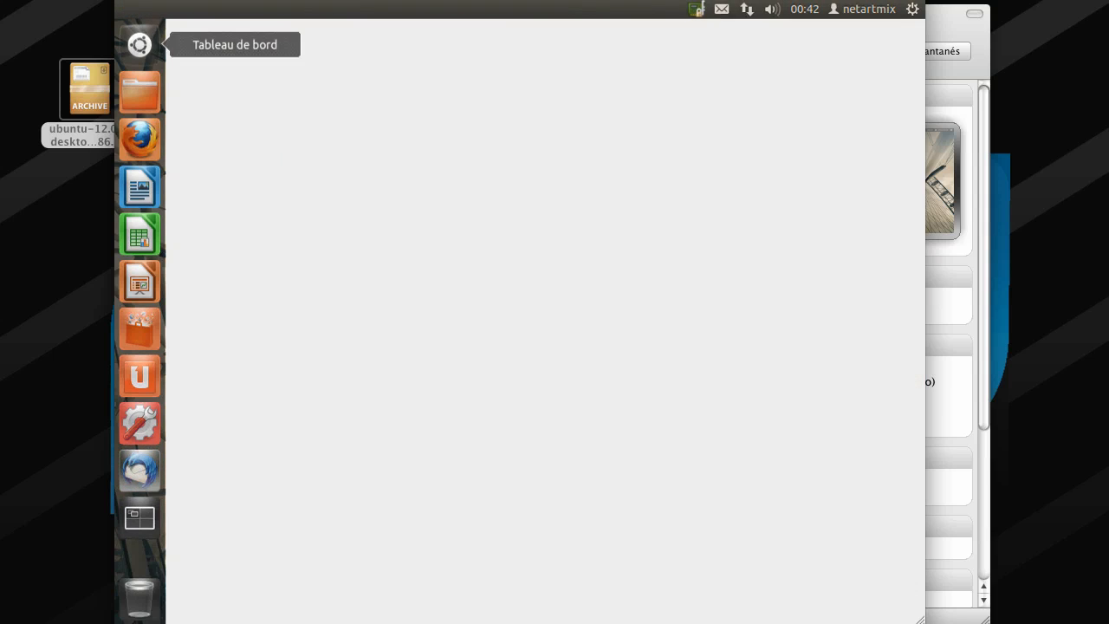
left_click(140, 44)
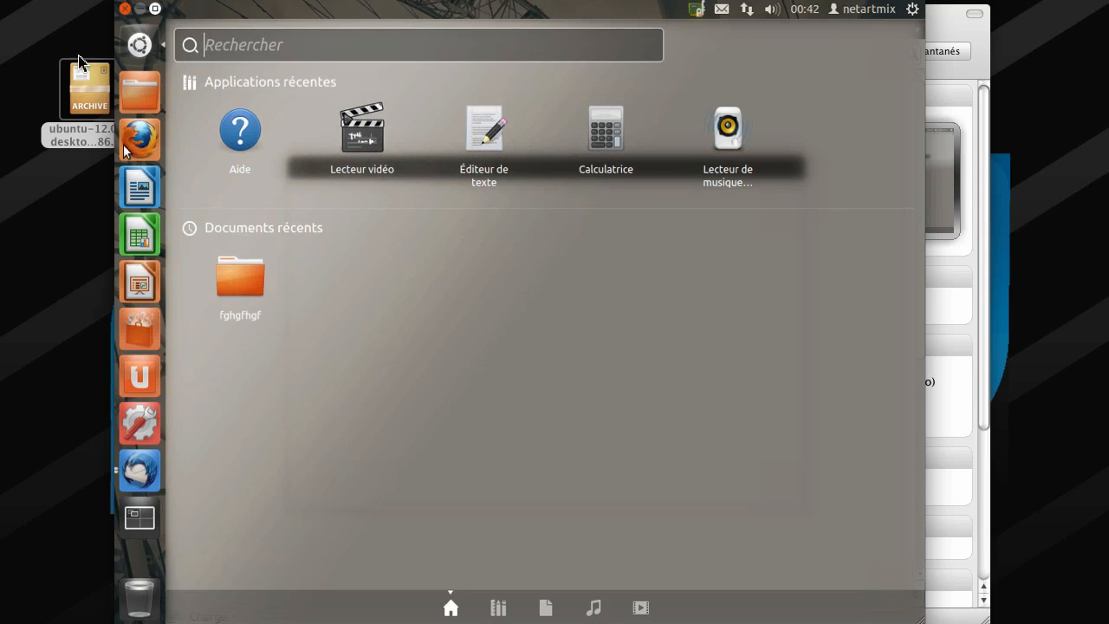
left_click(141, 45)
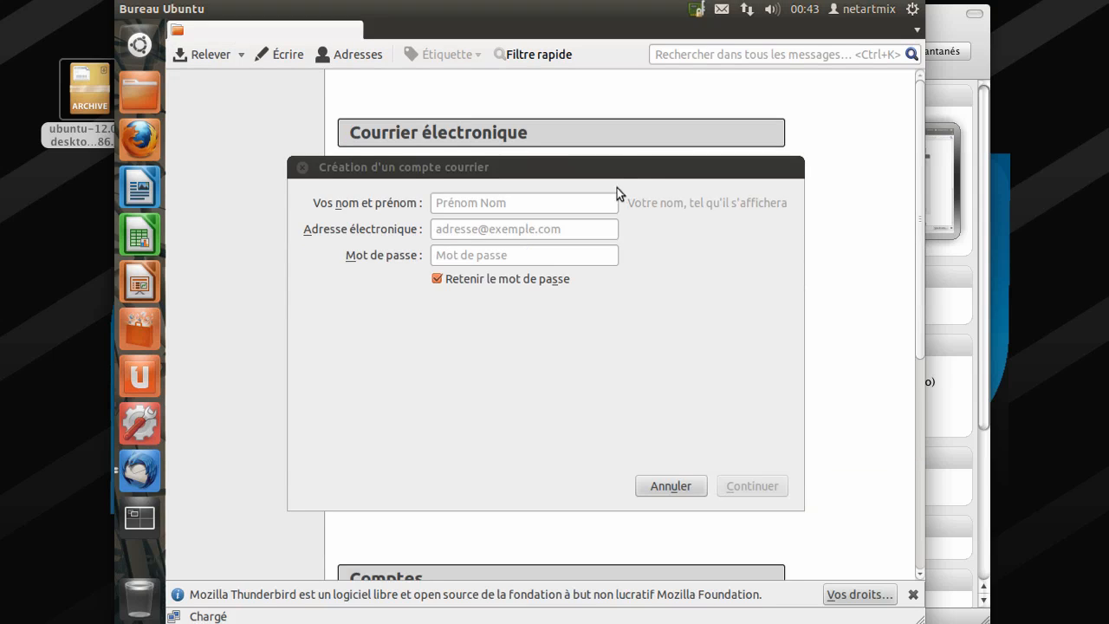
- Fill in a sample name, e-mail address and password in the mail account creation form and cancel it
left_click(580, 200)
type("cvfdghfg")
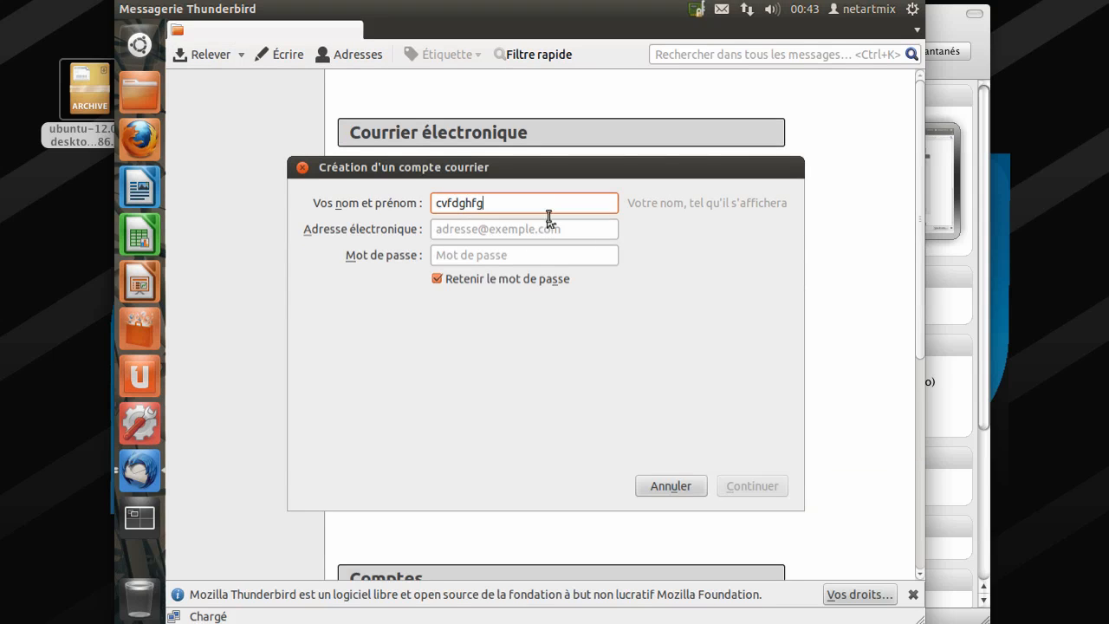
left_click(540, 229)
type("hhhhhh")
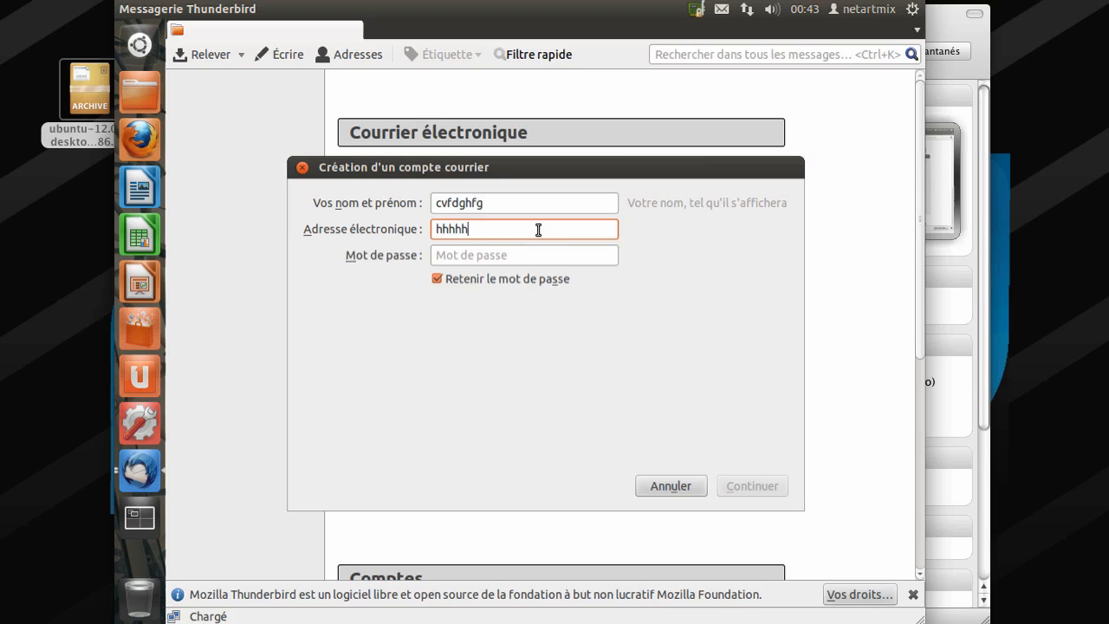
left_click(538, 255)
type("hhhhhh")
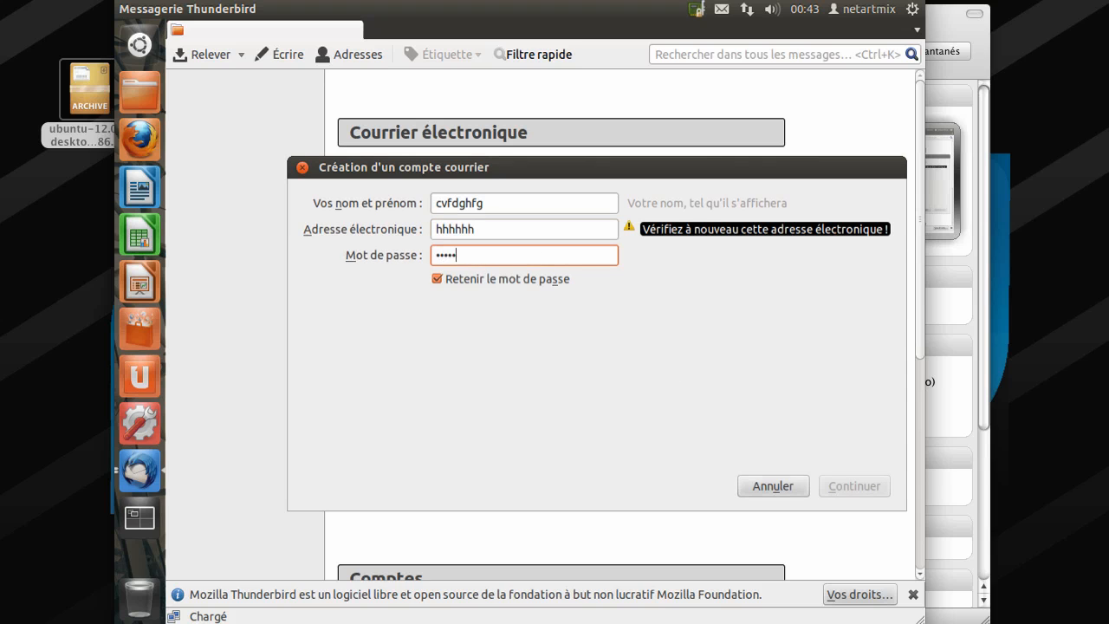
left_click(770, 487)
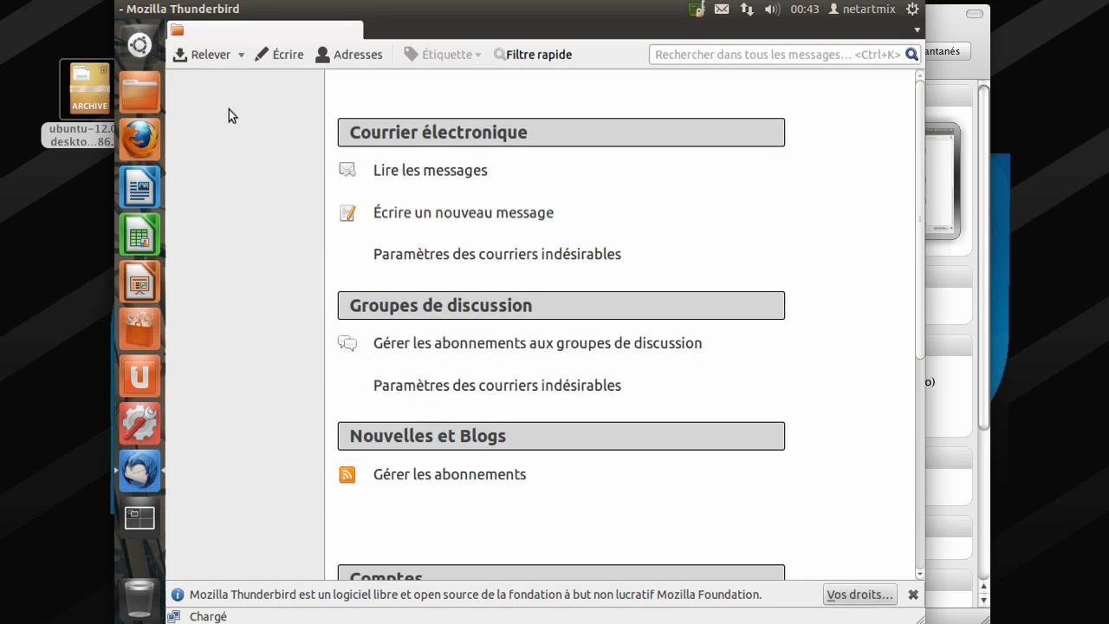
- Try fetching all new messages in Thunderbird and look at the driver installation notification and the application menus
left_click(238, 55)
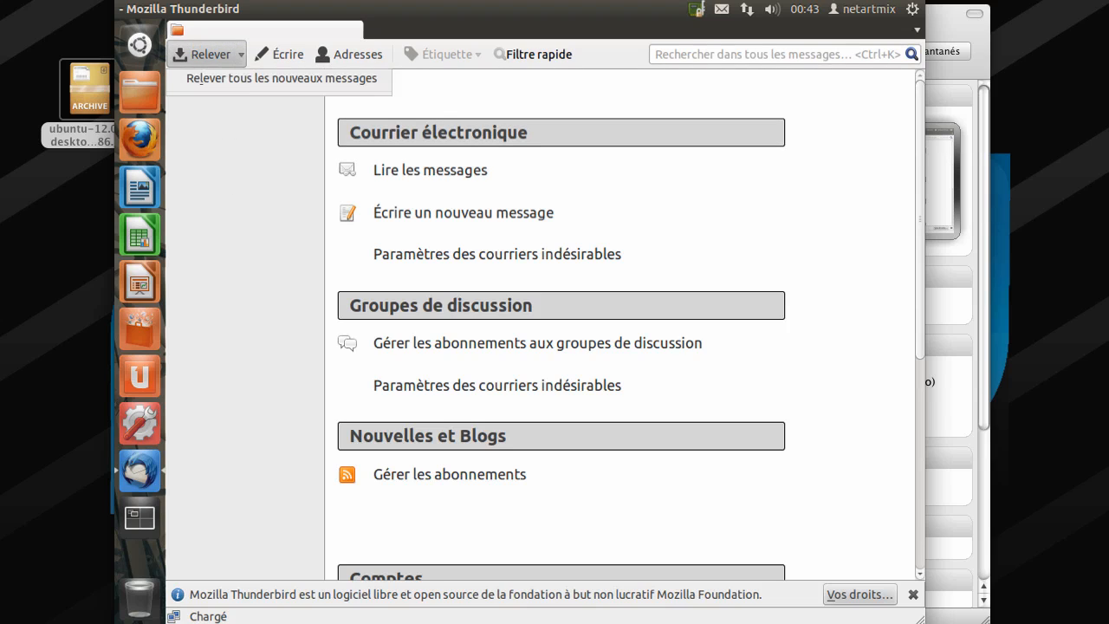
left_click(246, 78)
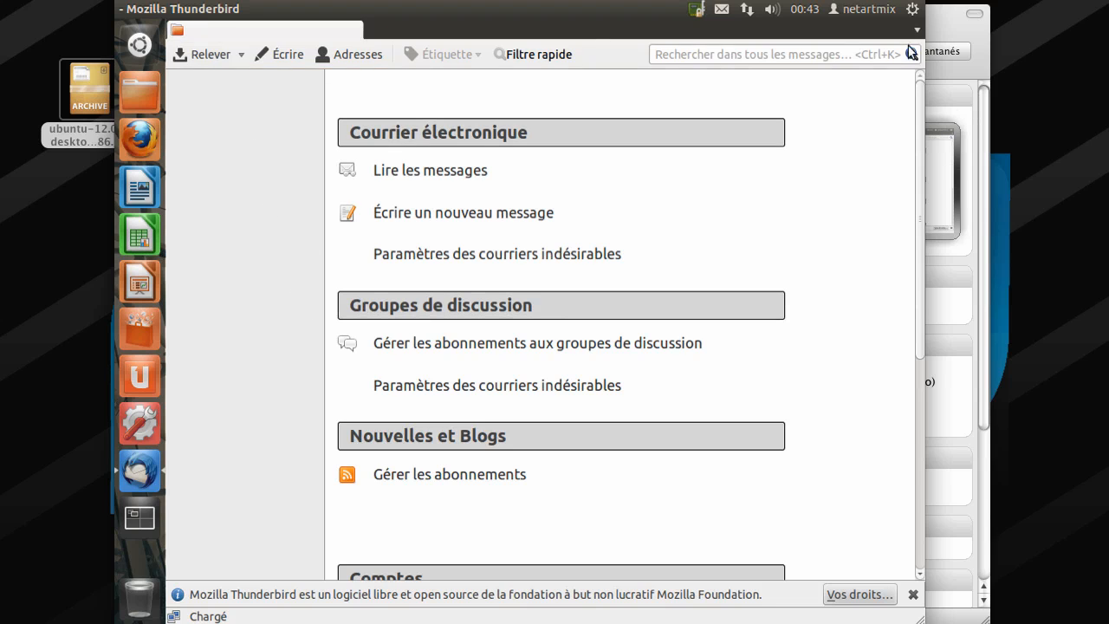
mouse_move(336, 3)
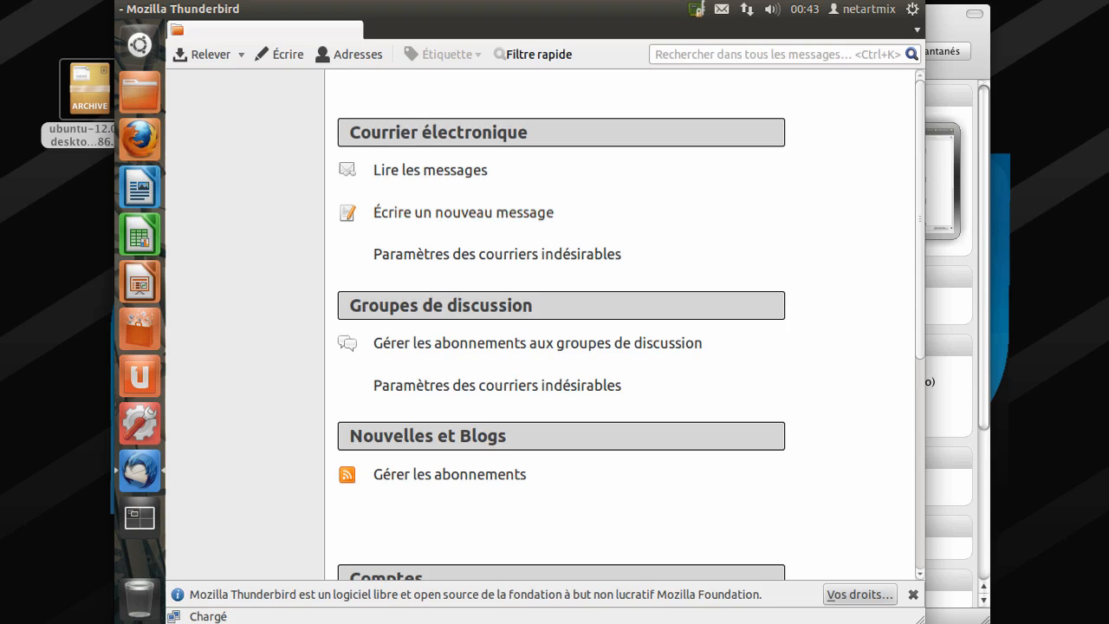
mouse_move(148, 15)
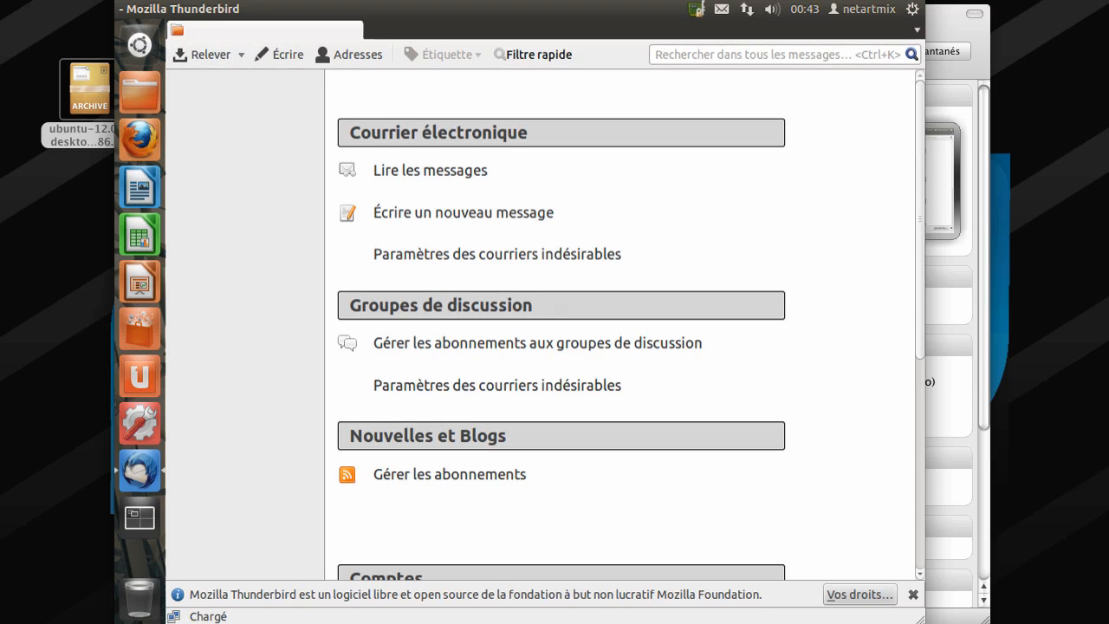
left_click(694, 8)
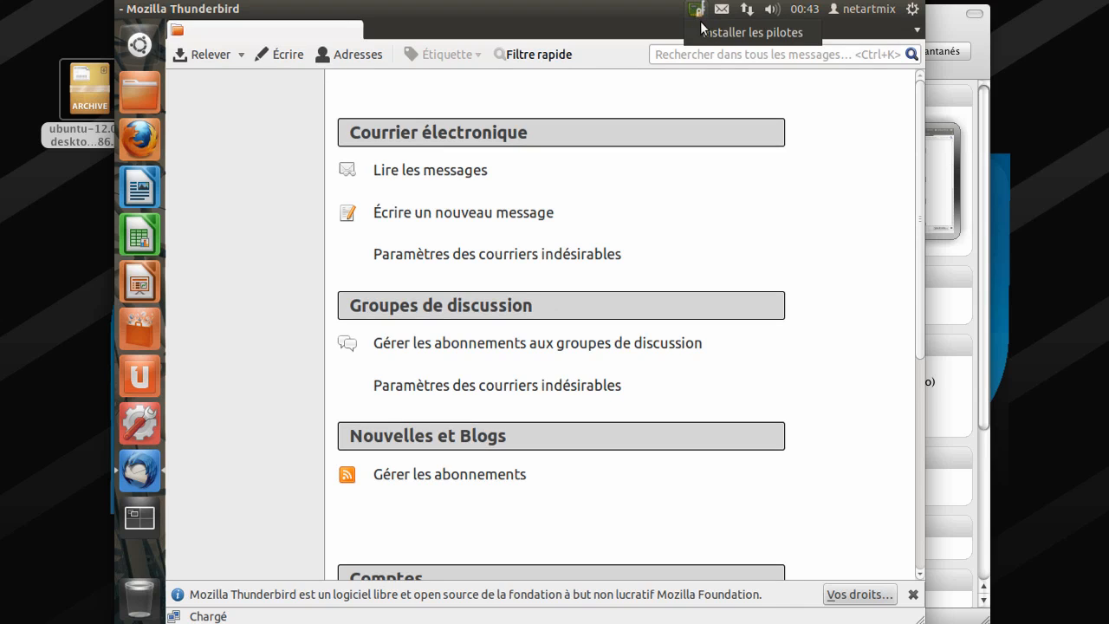
left_click(614, 16)
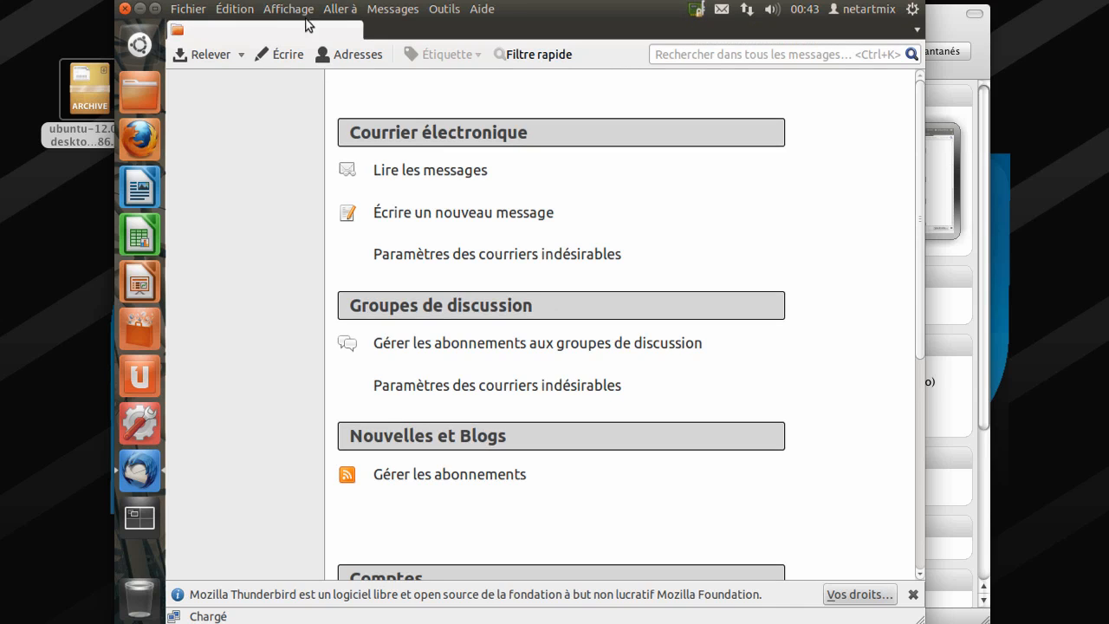
- View the dashboard and the system settings once more and close the settings window
left_click(136, 33)
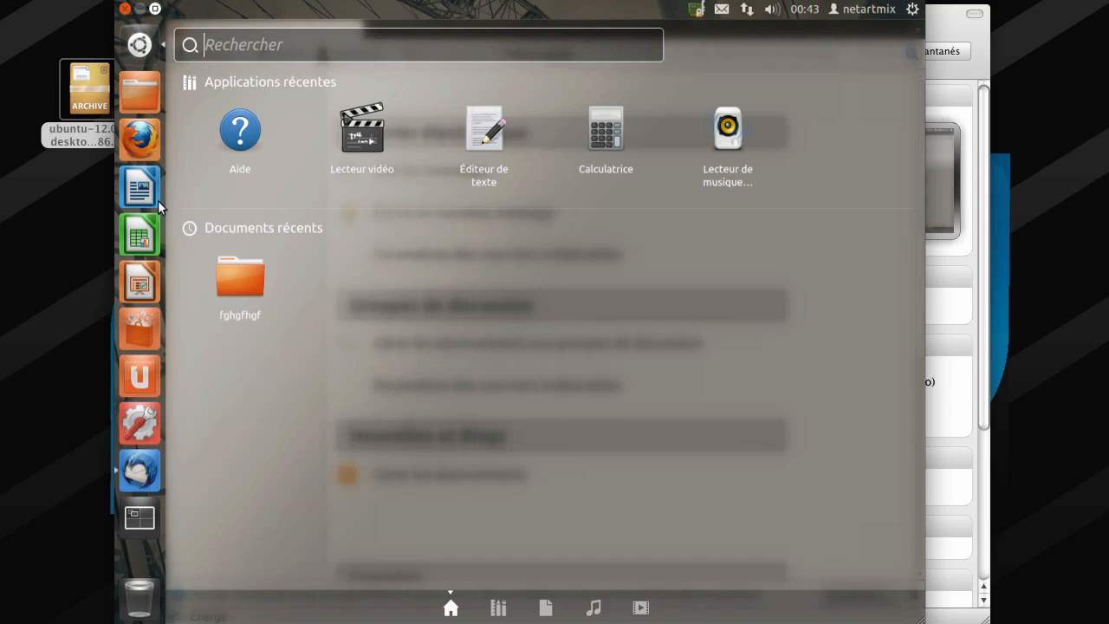
left_click(140, 424)
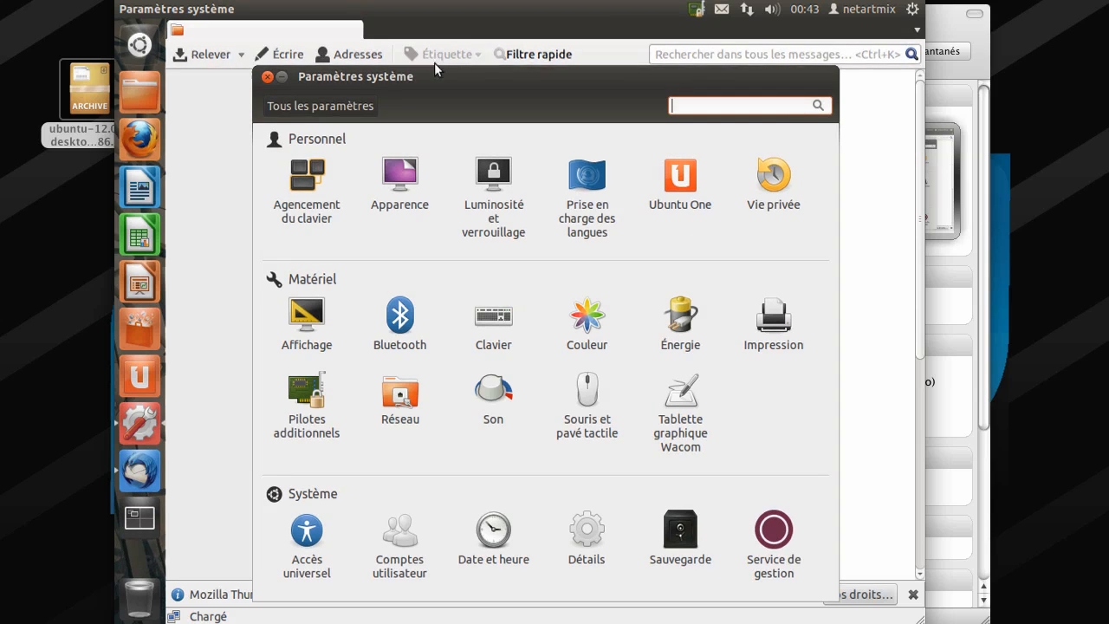
left_click(268, 76)
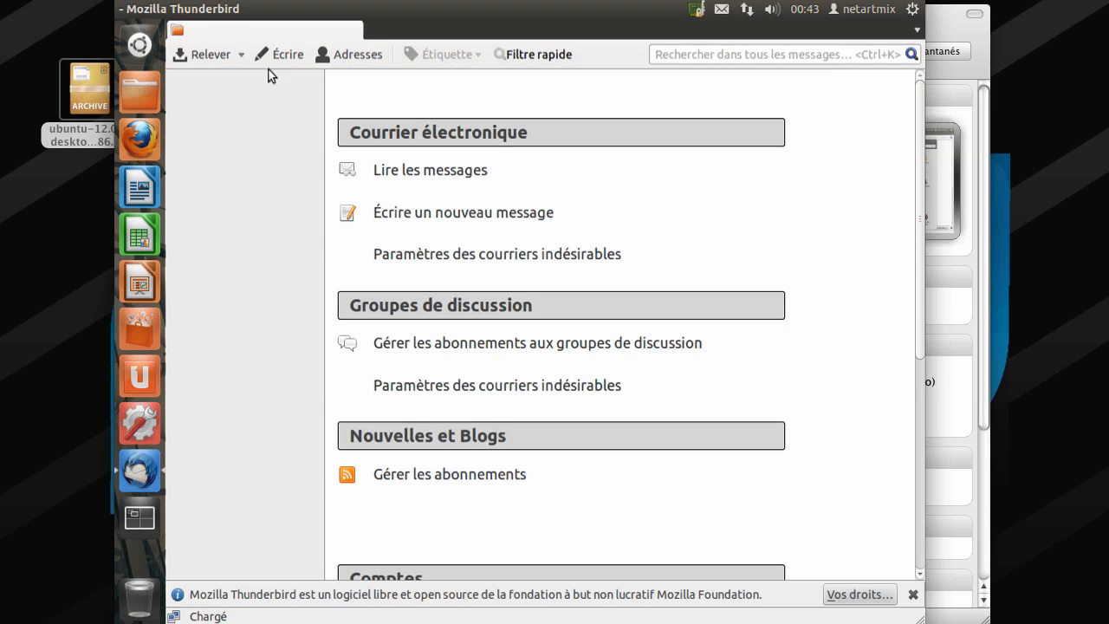
- Shut down the Ubuntu virtual machine and confirm quitting all programs
left_click(914, 10)
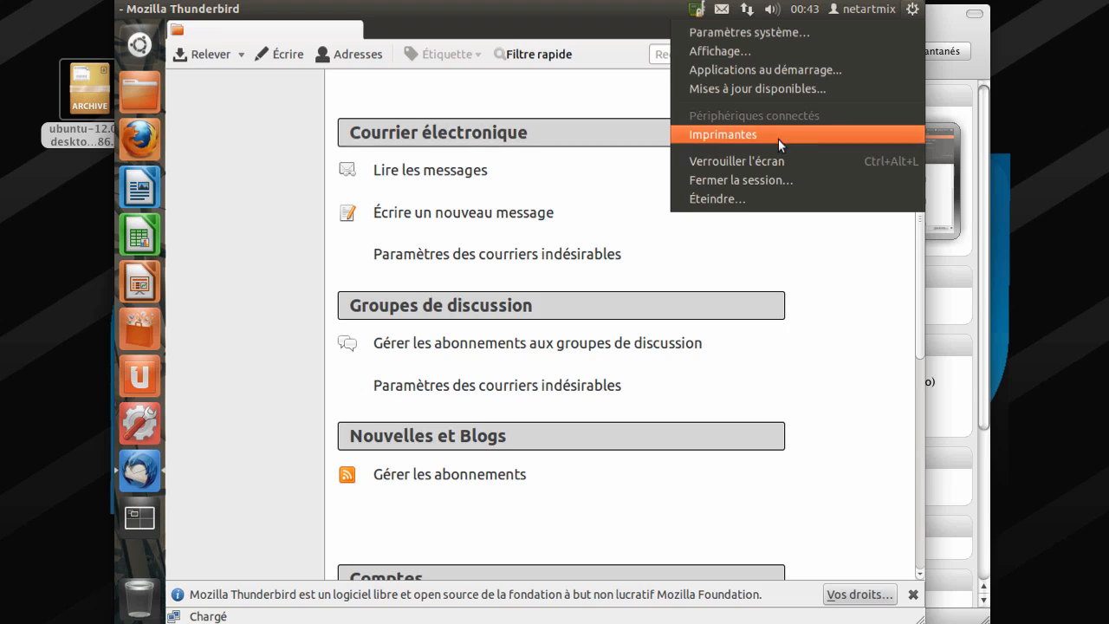
left_click(745, 199)
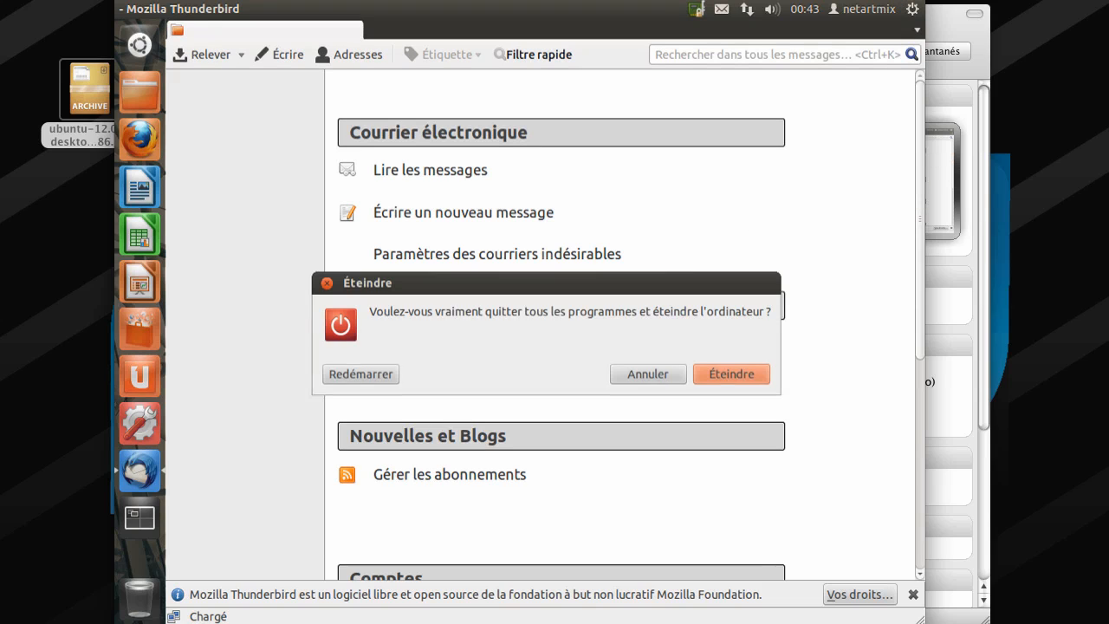
left_click(725, 373)
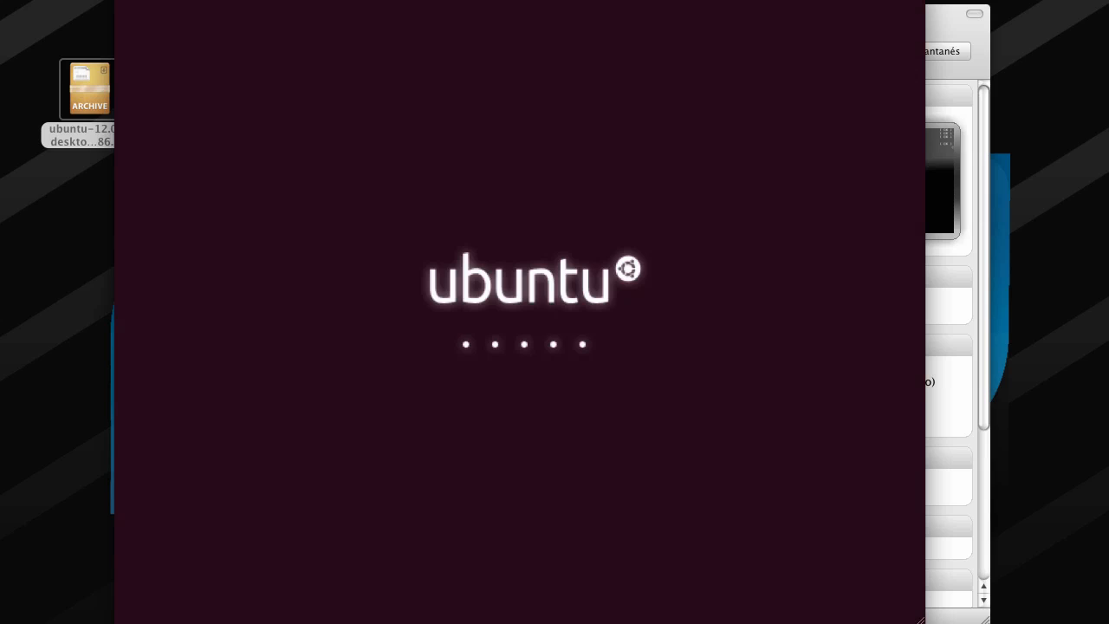